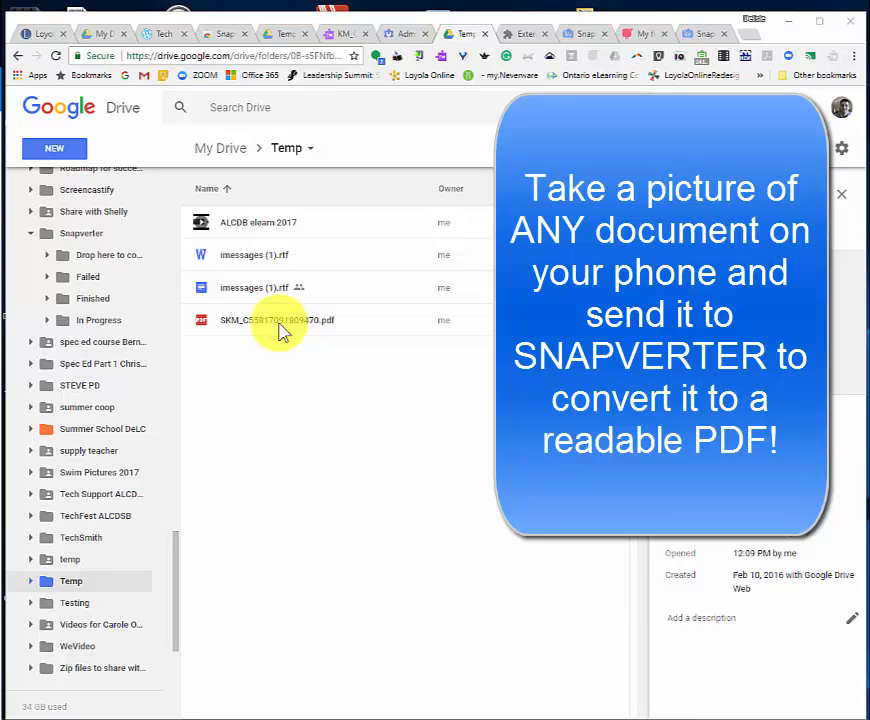
Open SKM_C55817091809470.pdf with Read&Write for Google Chrome and convert it with Snapverter
double_click(280, 322)
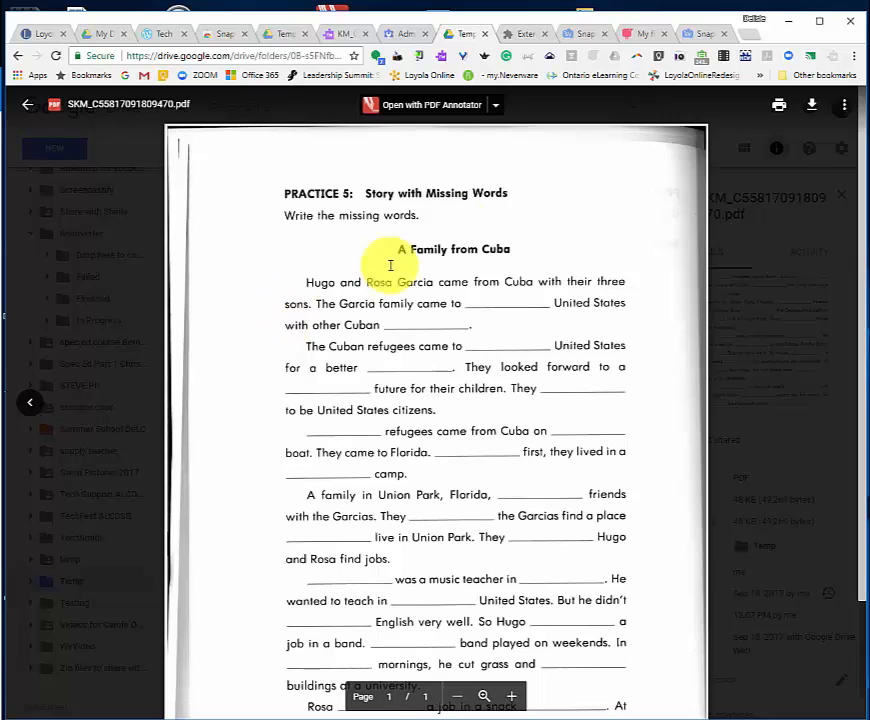
click(495, 106)
click(547, 322)
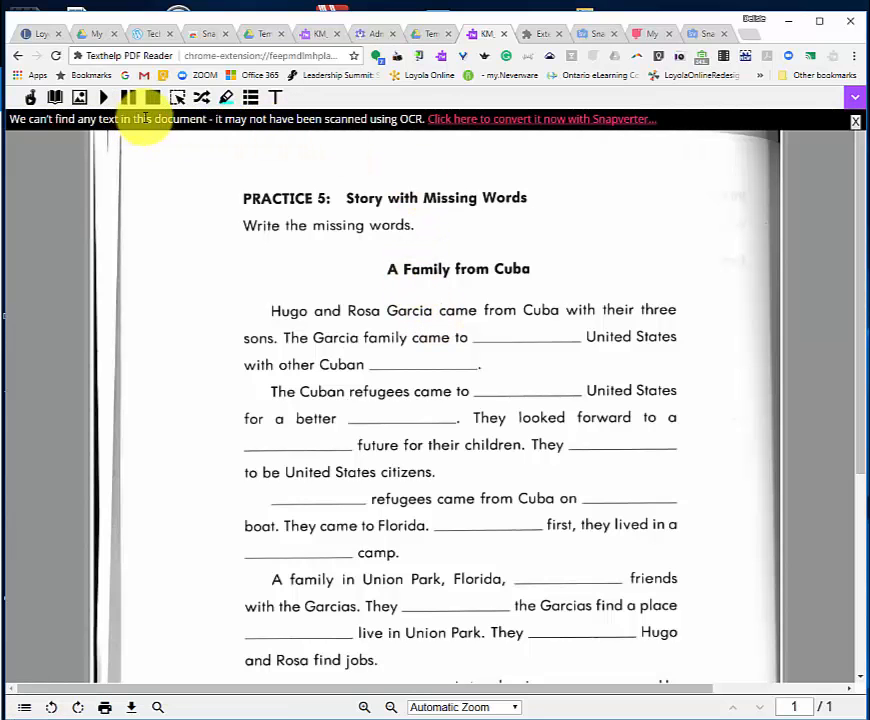
click(475, 123)
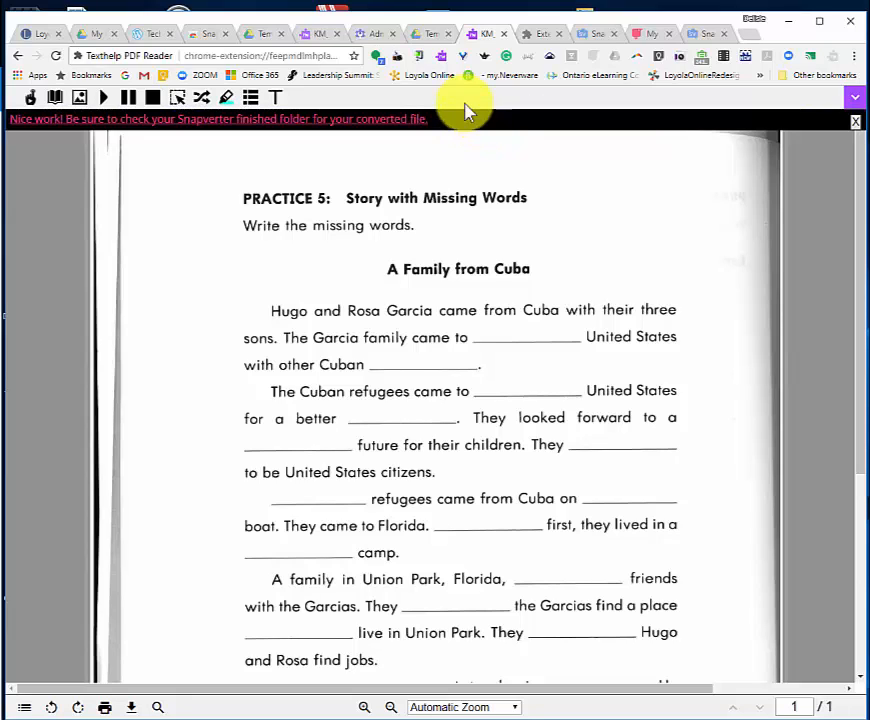
Return to Google Drive, close the PDF preview, and check Snapverter's Drop here to convert and In Progress folders
click(424, 34)
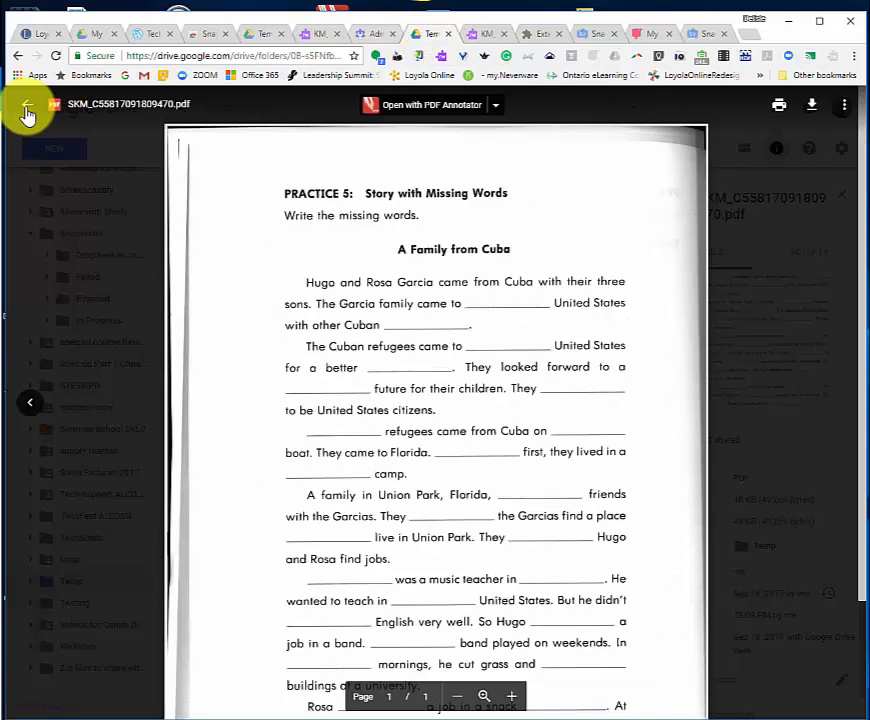
click(26, 113)
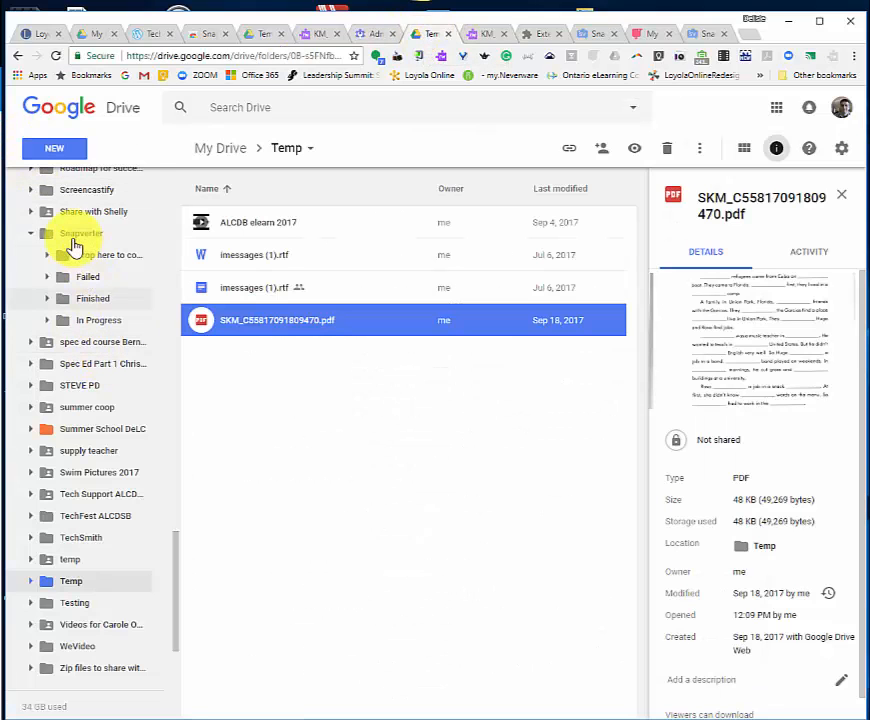
click(73, 239)
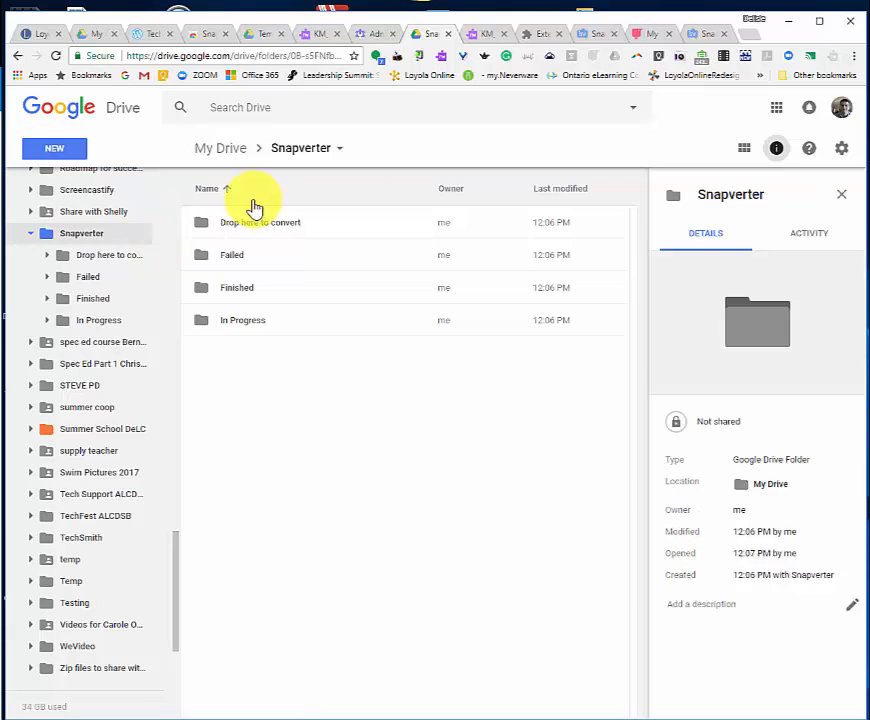
double_click(250, 228)
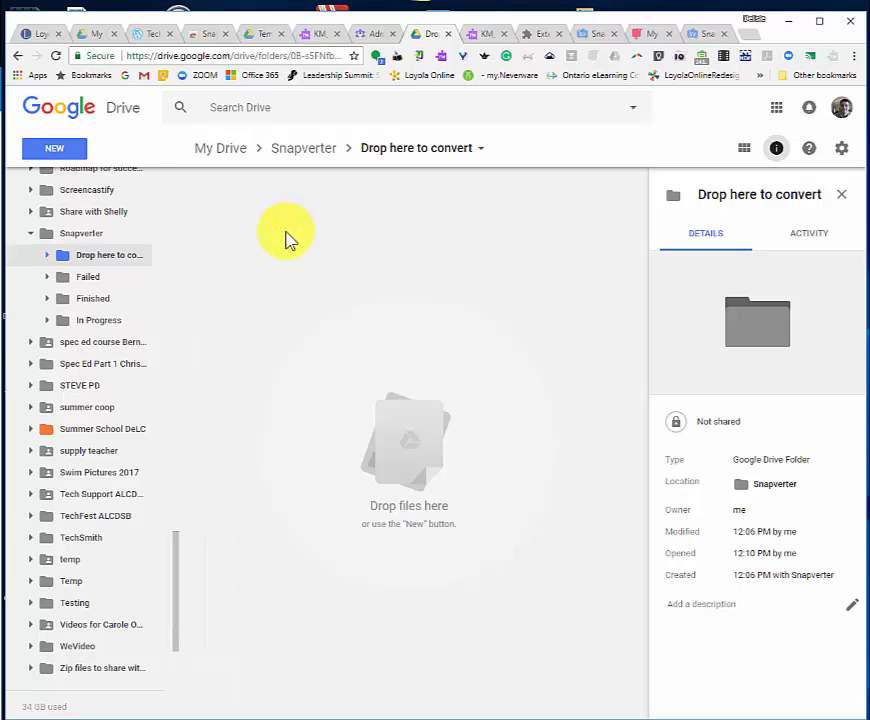
click(104, 320)
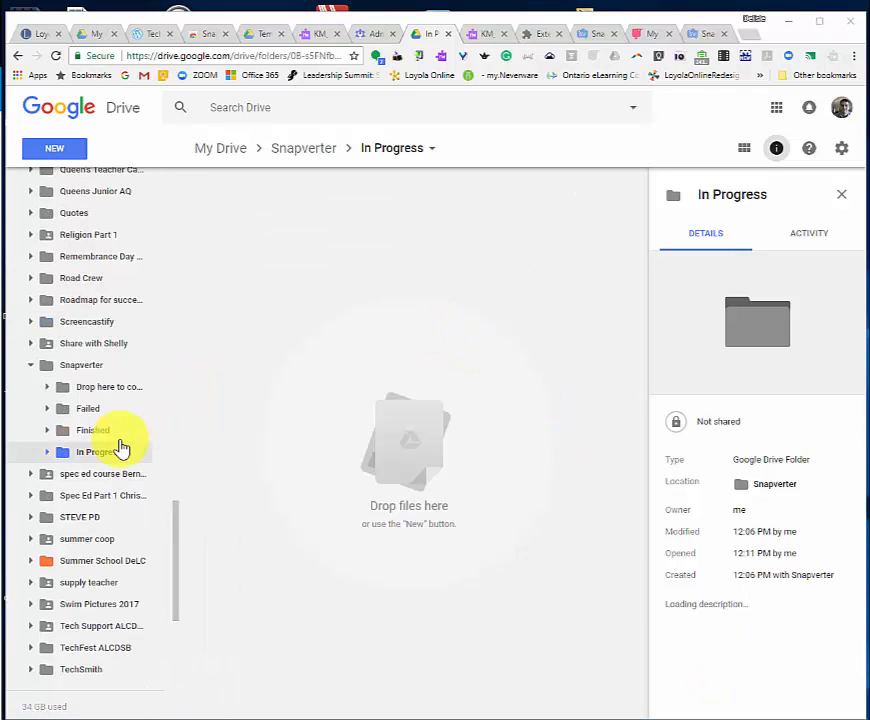
Rename the converted PDF in Snapverter's Finished folder to the person's first name, keeping the .pdf extension
click(100, 430)
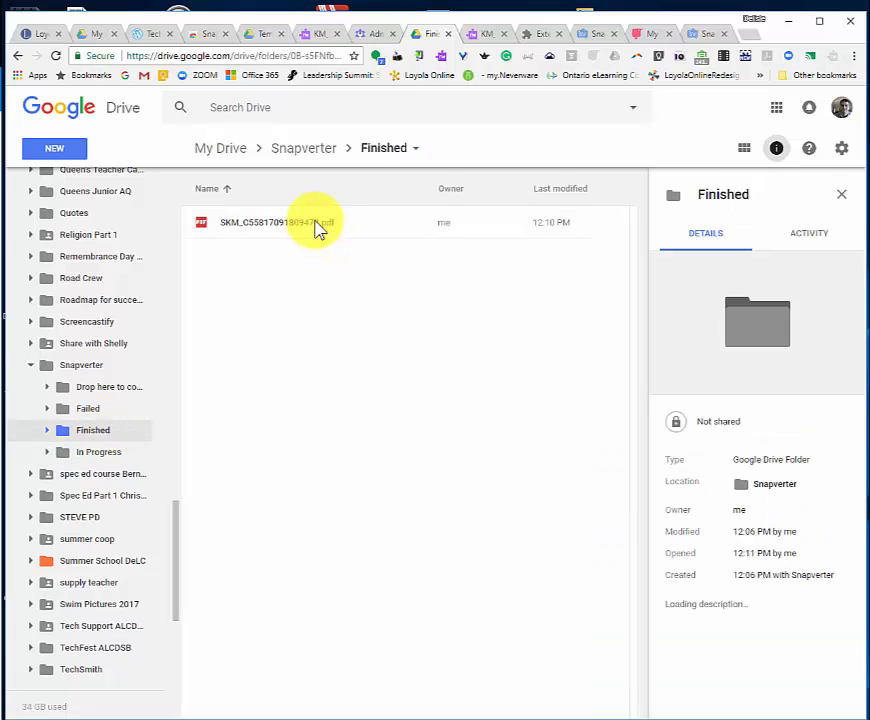
right_click(316, 229)
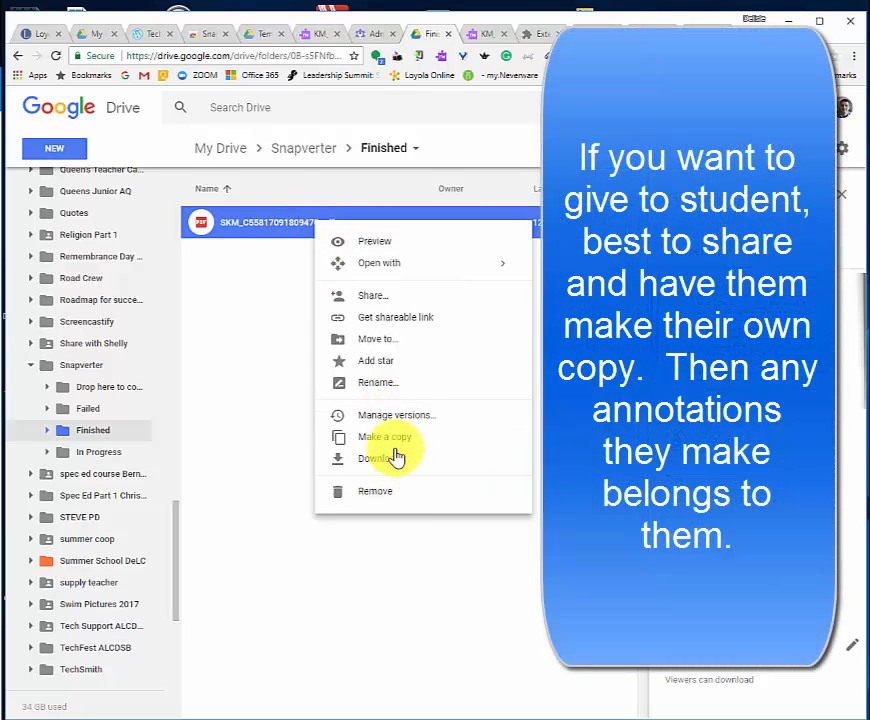
click(388, 384)
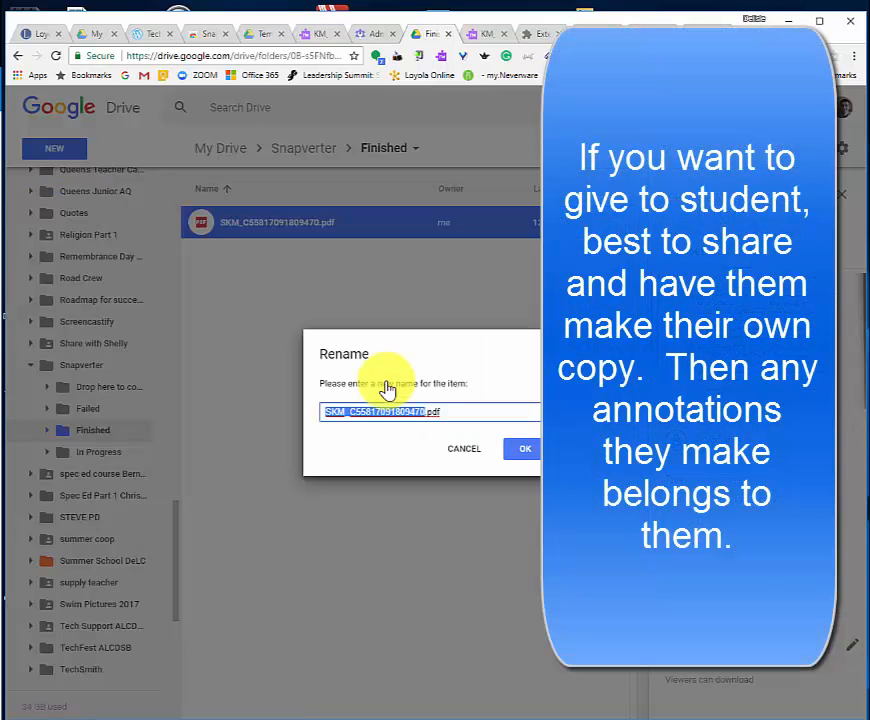
text(Lorie)
click(526, 450)
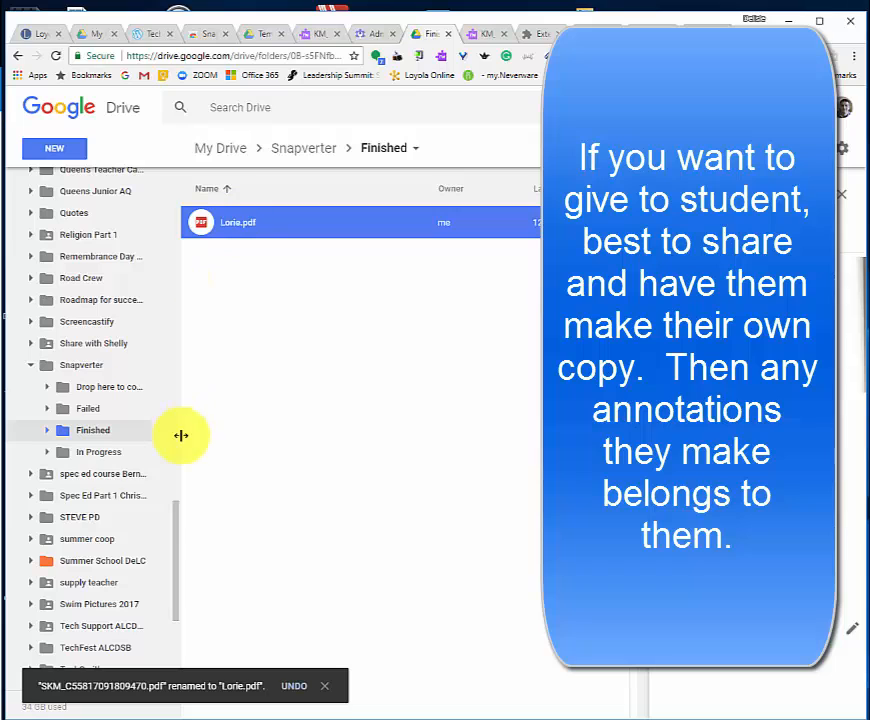
Move the renamed PDF from the Finished folder into the Temp folder
drag(179, 526, 175, 570)
scroll(184, 388, down, 2)
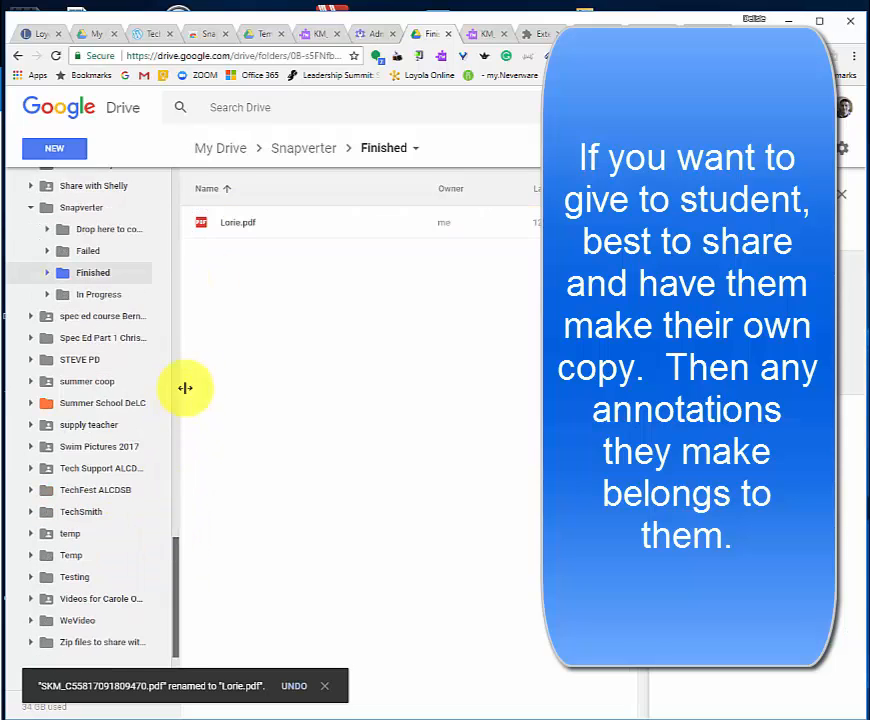
drag(230, 225, 74, 588)
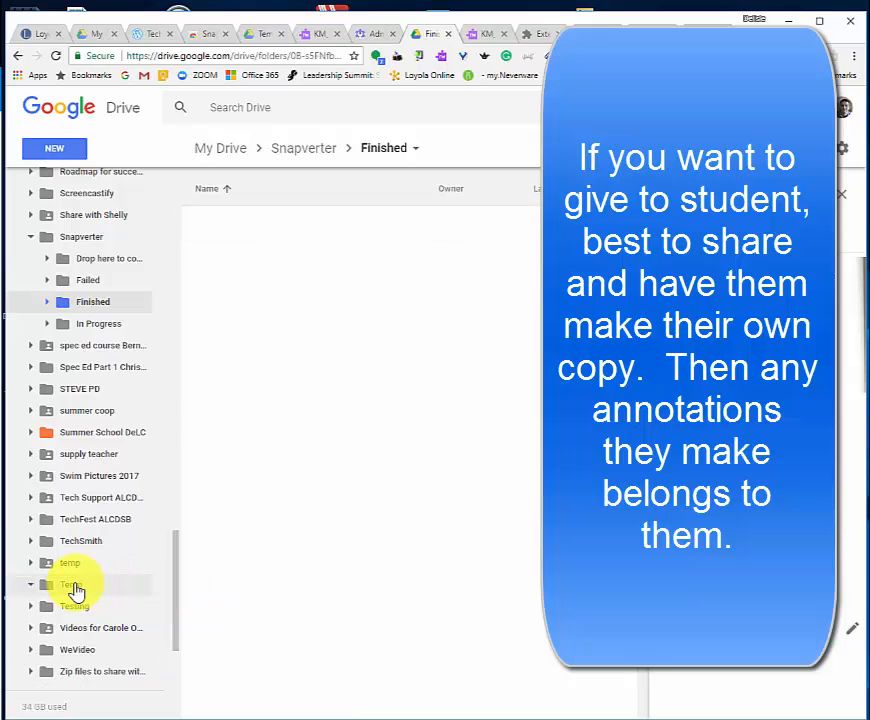
Open the renamed PDF from the Temp folder with Read&Write for Google Chrome
click(74, 588)
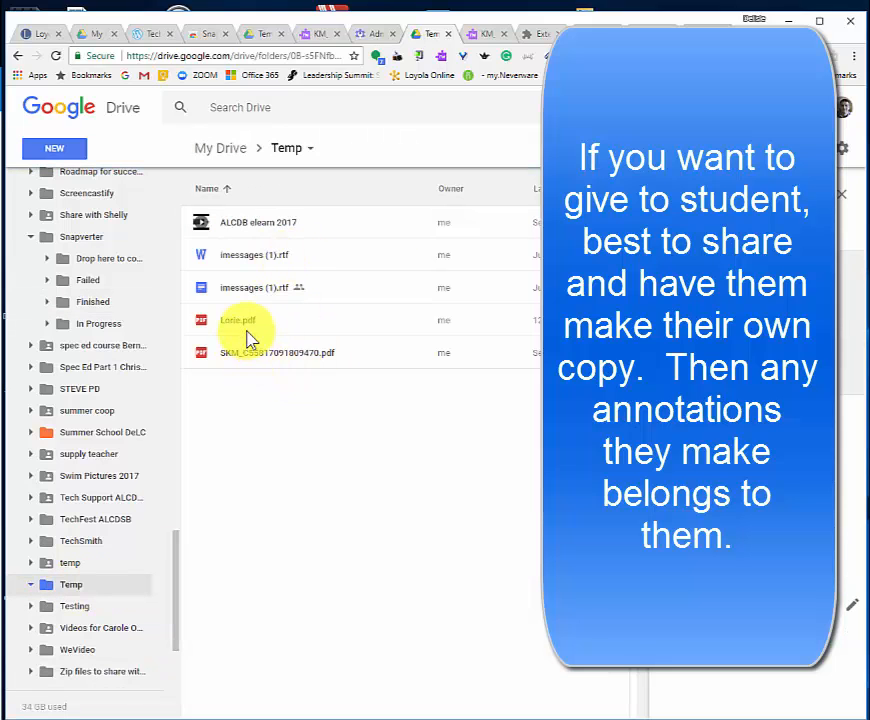
double_click(243, 327)
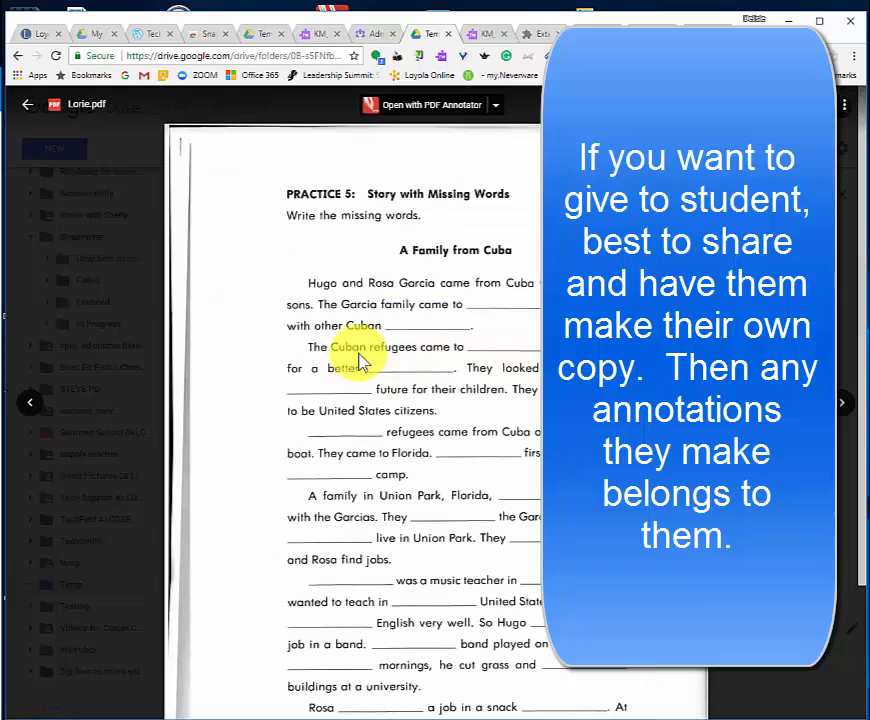
click(497, 110)
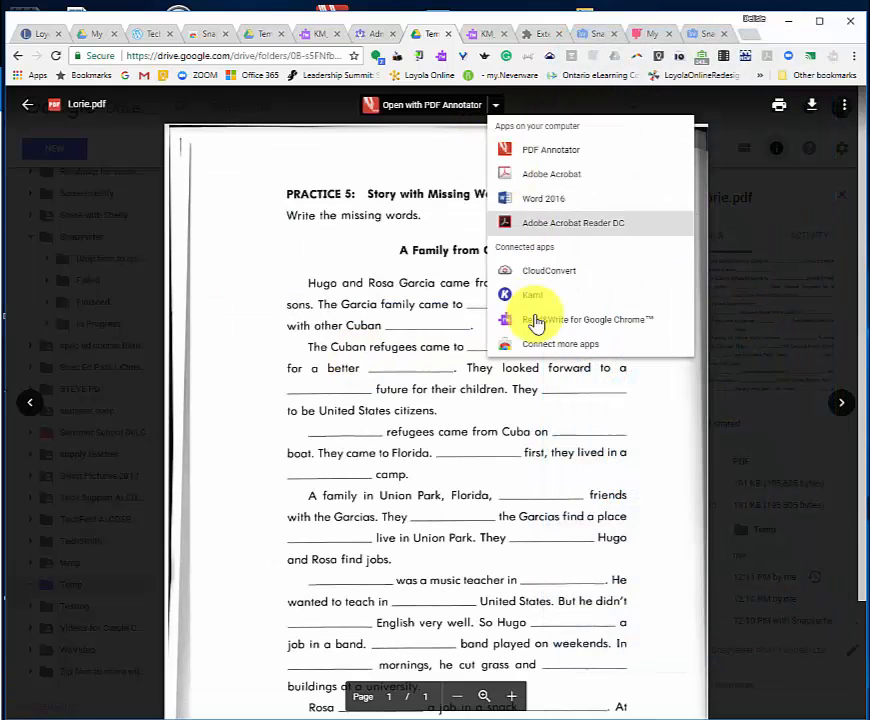
click(540, 329)
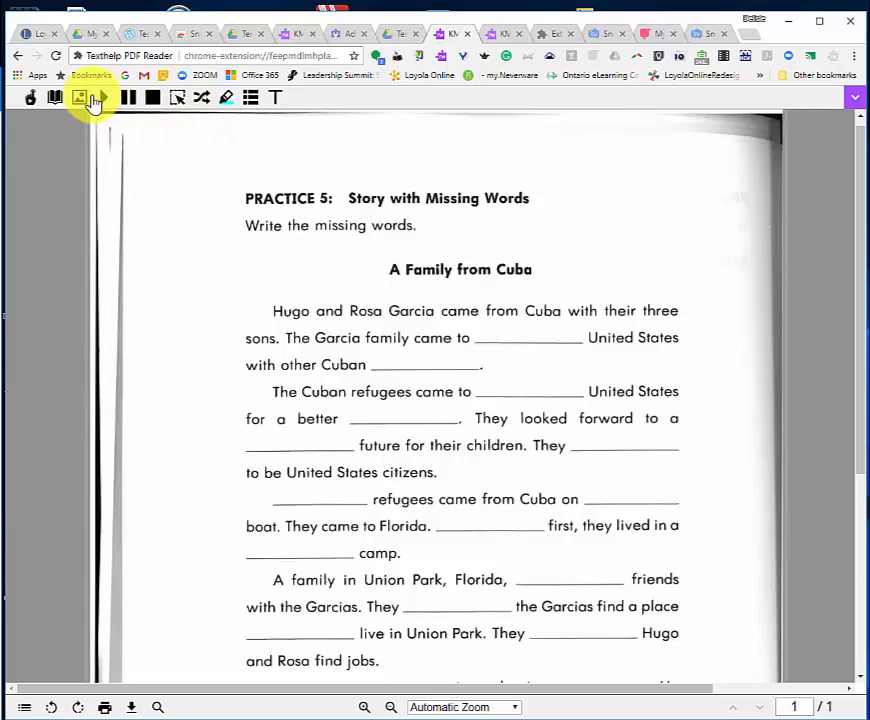
Have the worksheet read aloud from its heading, stop it, and restart reading from the first word of the story
click(102, 100)
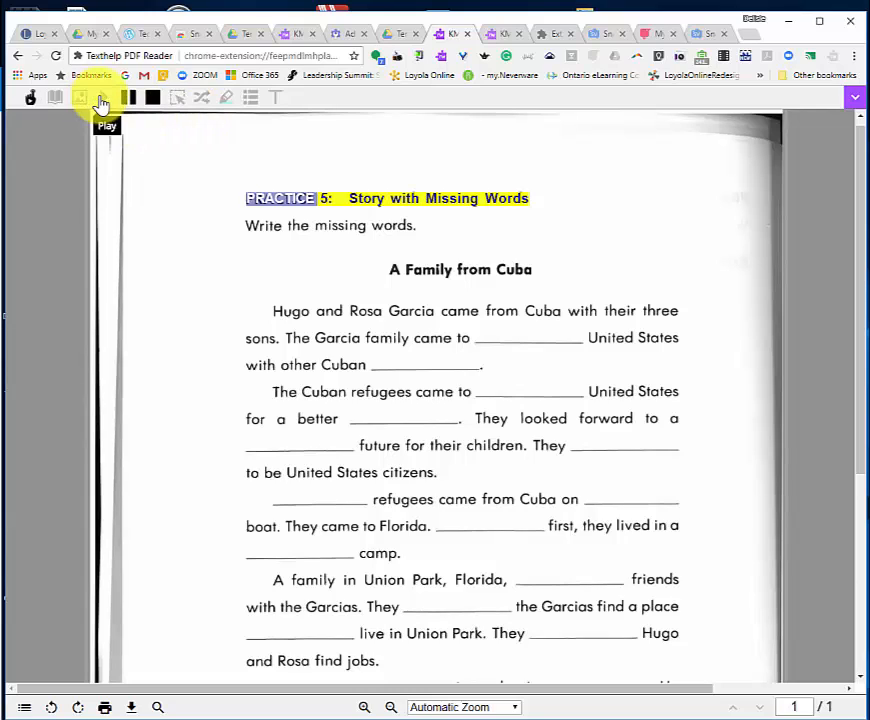
click(152, 97)
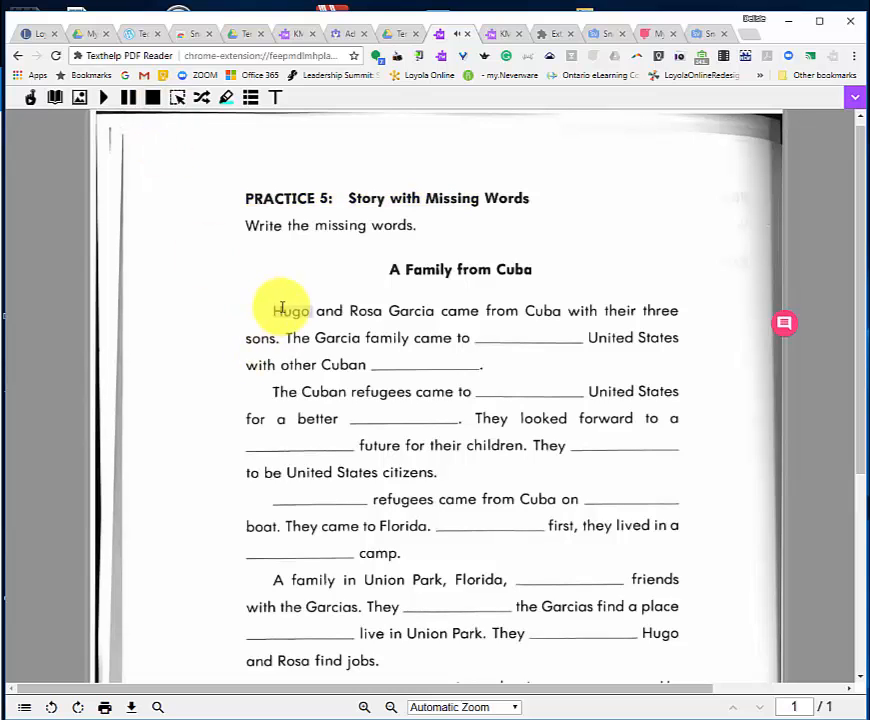
double_click(283, 311)
click(106, 99)
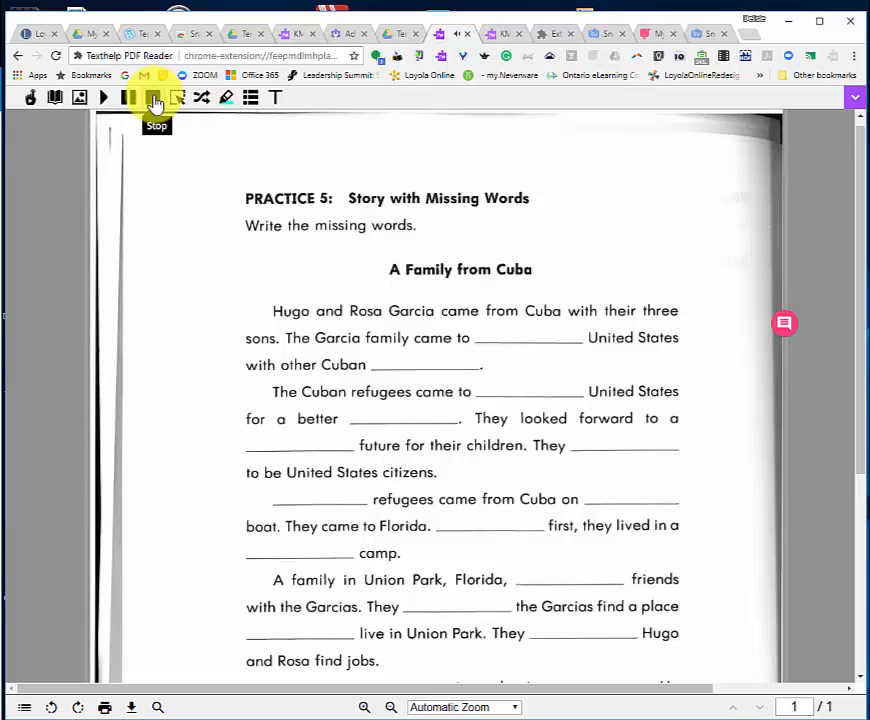
Look up the words Cuba and States from the first paragraph in the Picture Dictionary
click(72, 102)
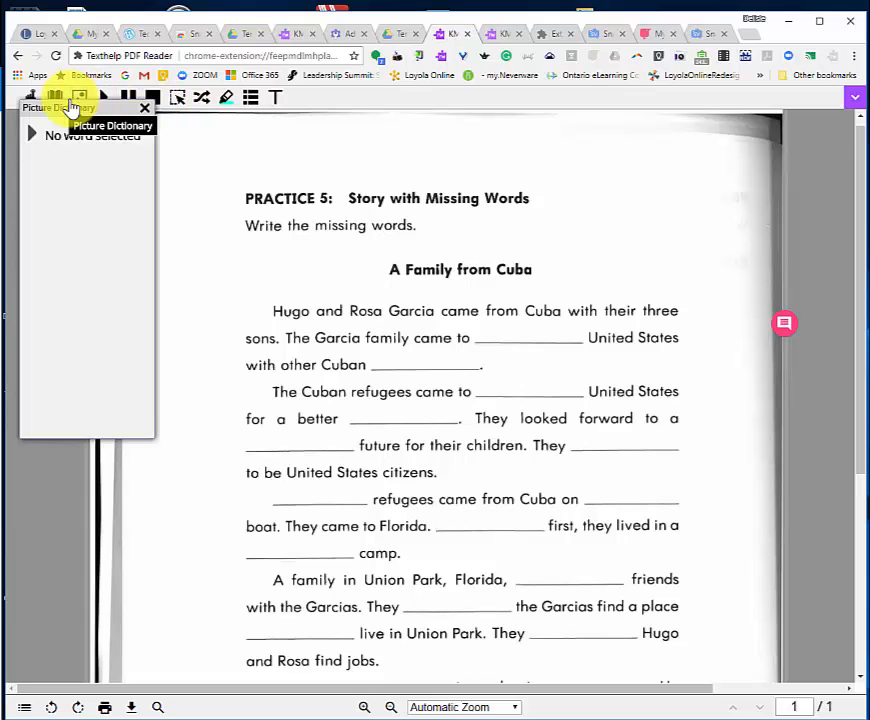
double_click(541, 311)
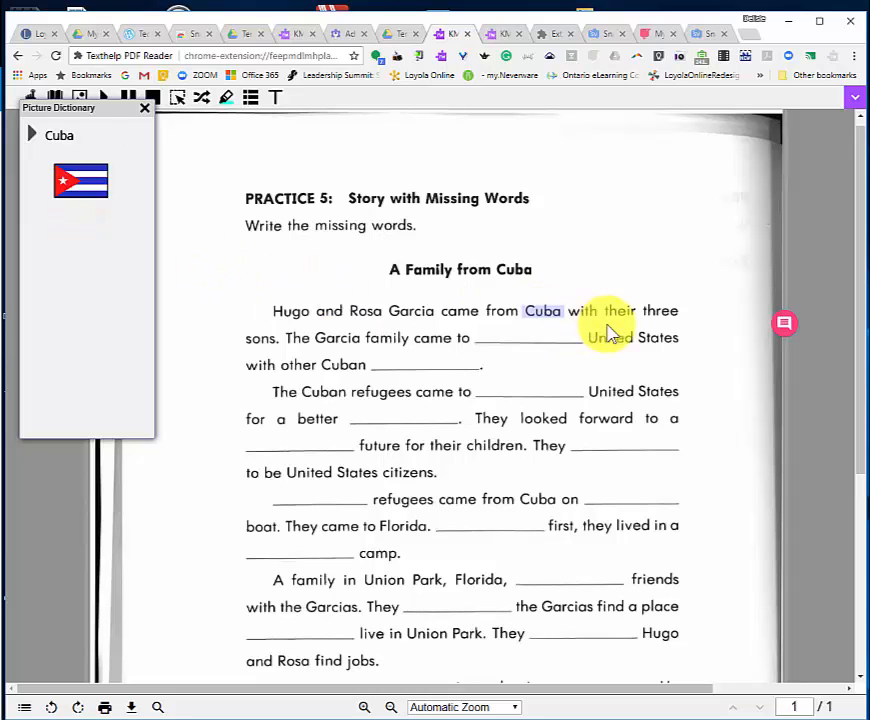
click(655, 341)
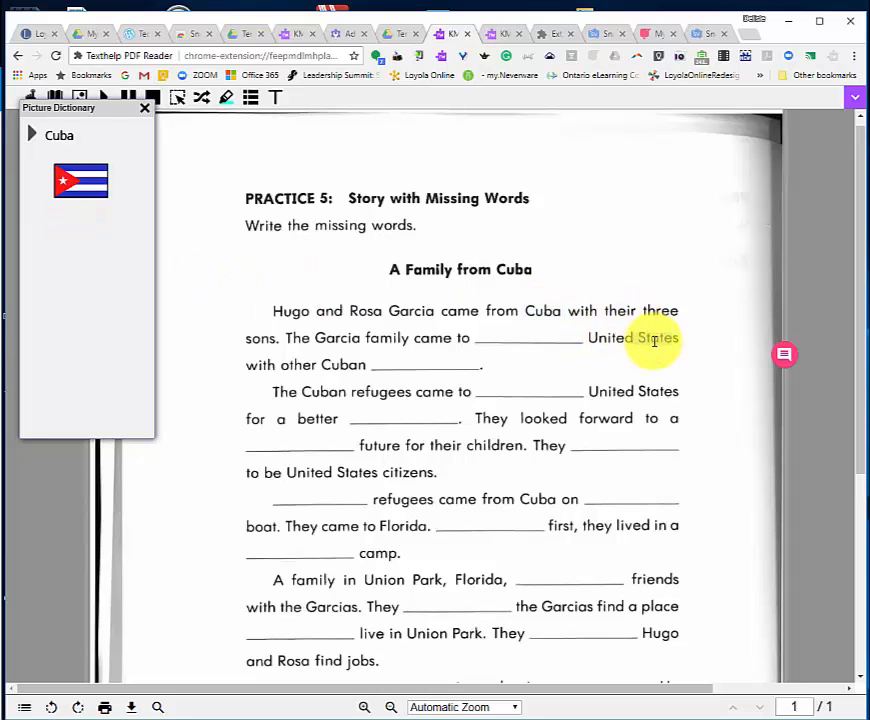
double_click(655, 340)
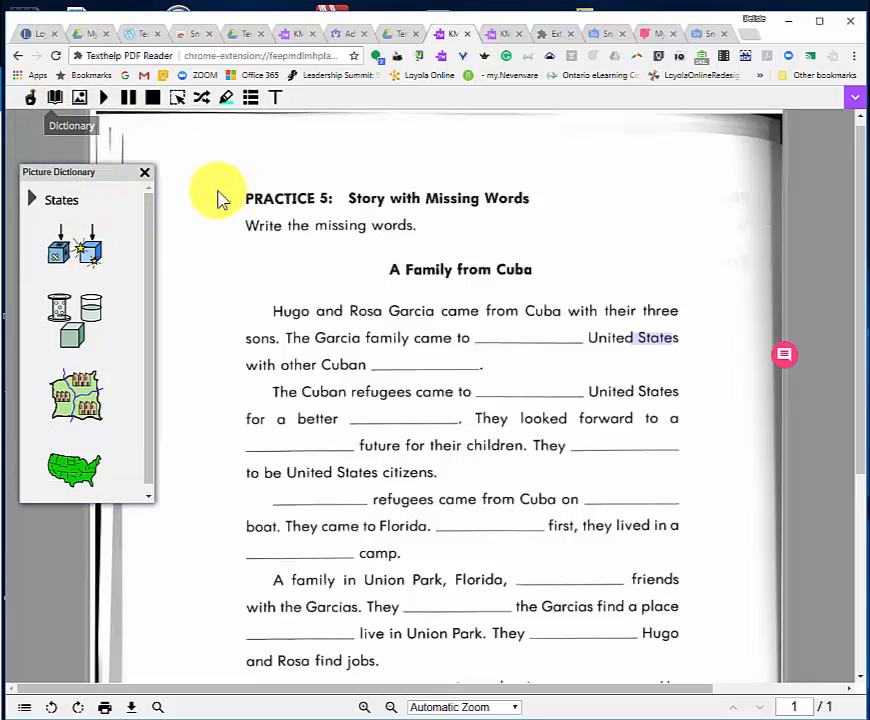
Look up the word children in the Dictionary and Picture Dictionary, and close both
double_click(497, 446)
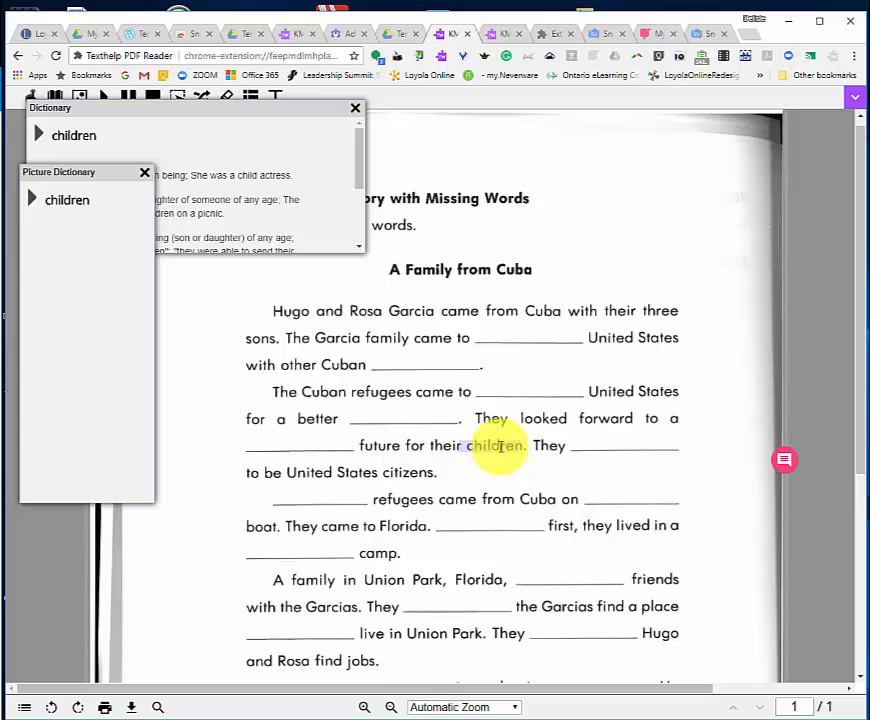
click(146, 172)
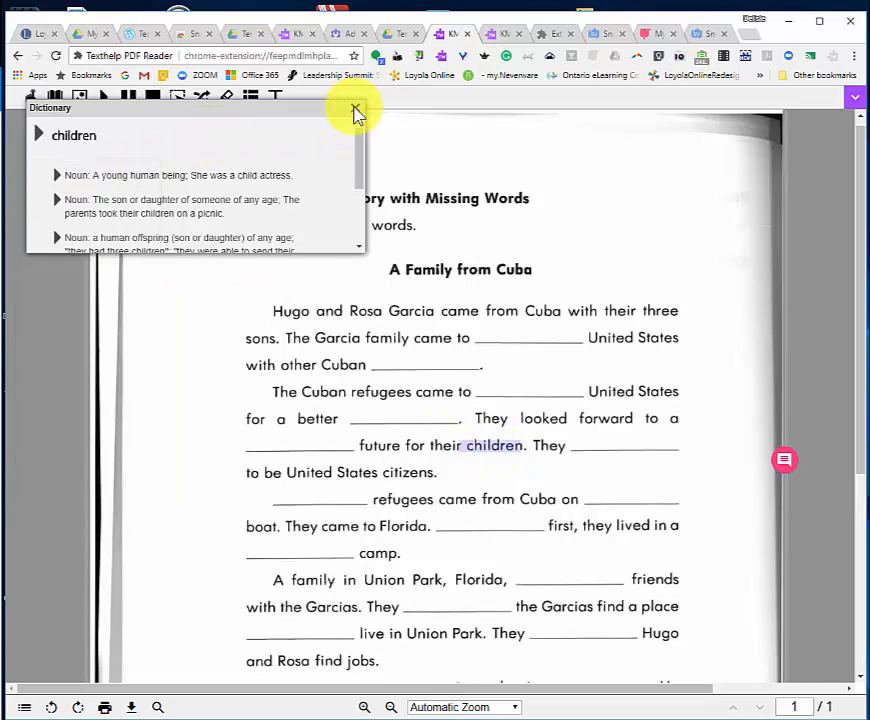
click(355, 109)
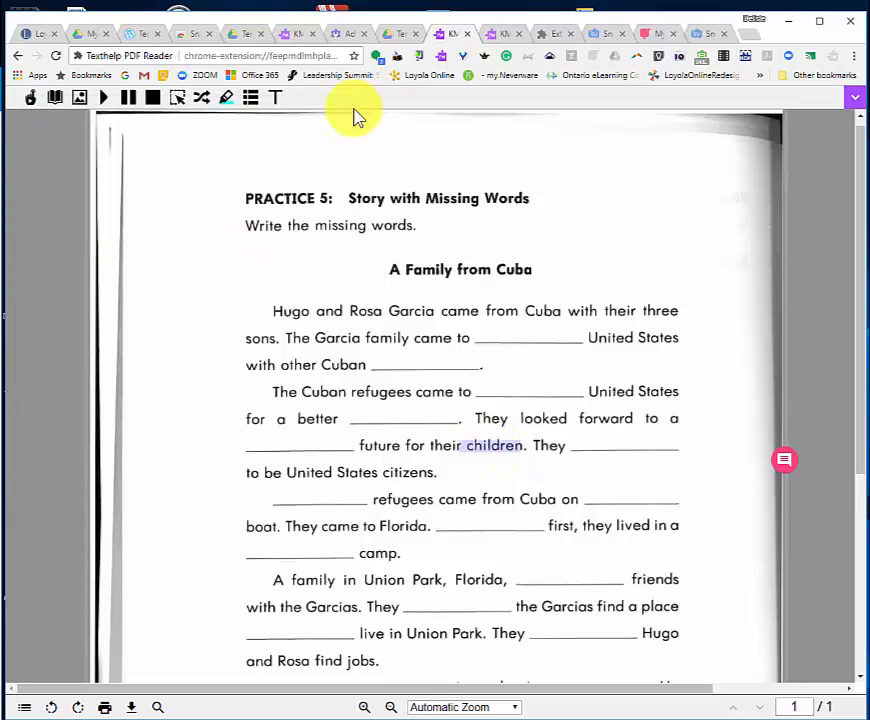
Add the text note "THis is good" above the Practice 5 heading
click(276, 97)
click(441, 155)
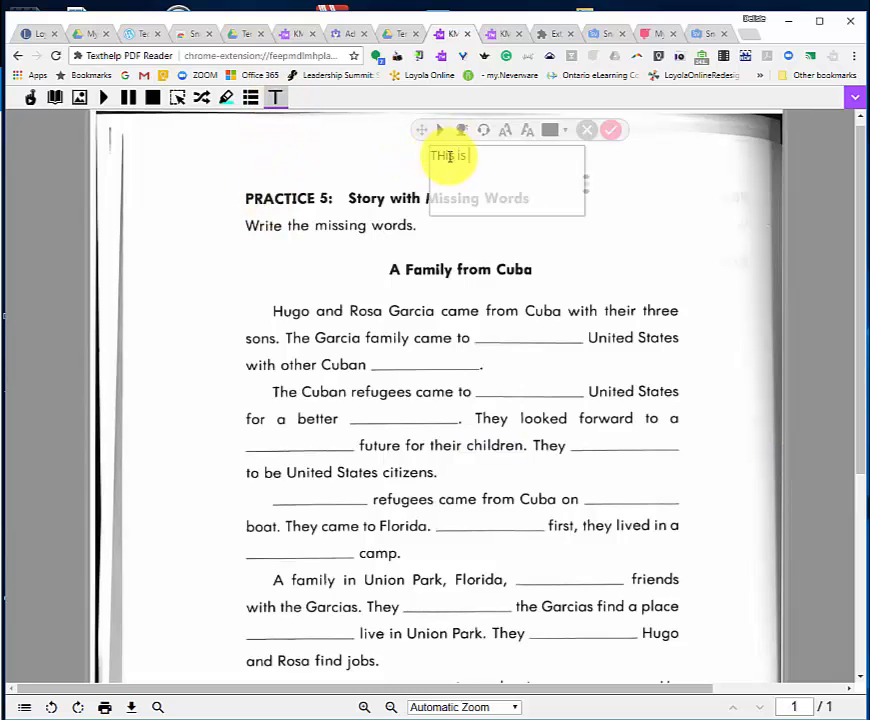
click(613, 134)
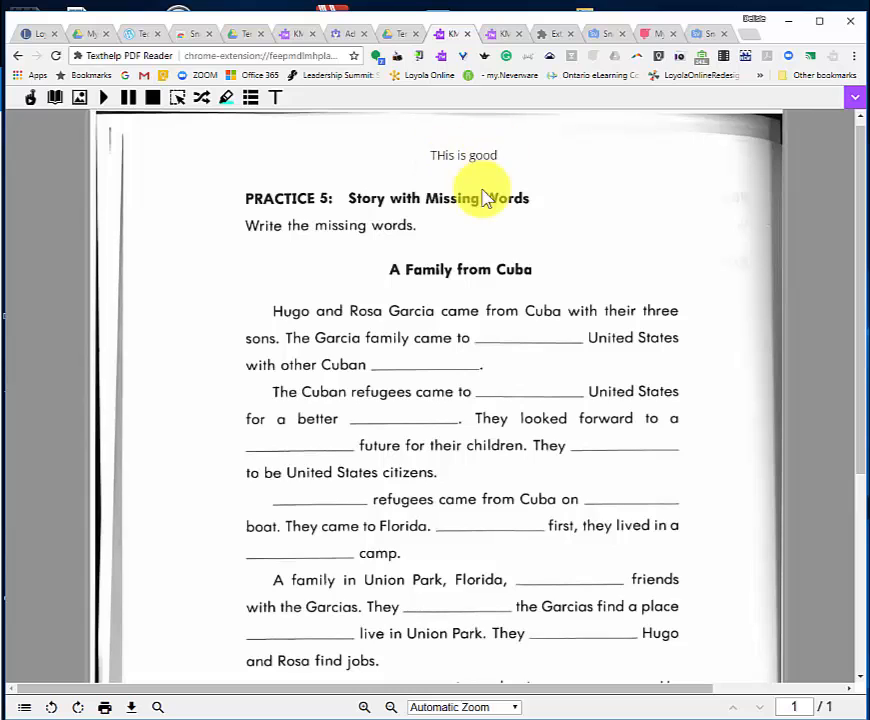
Post a speech-dictated comment on the word Cuba in the first paragraph, beginning "So I want to make a comment here"
double_click(545, 311)
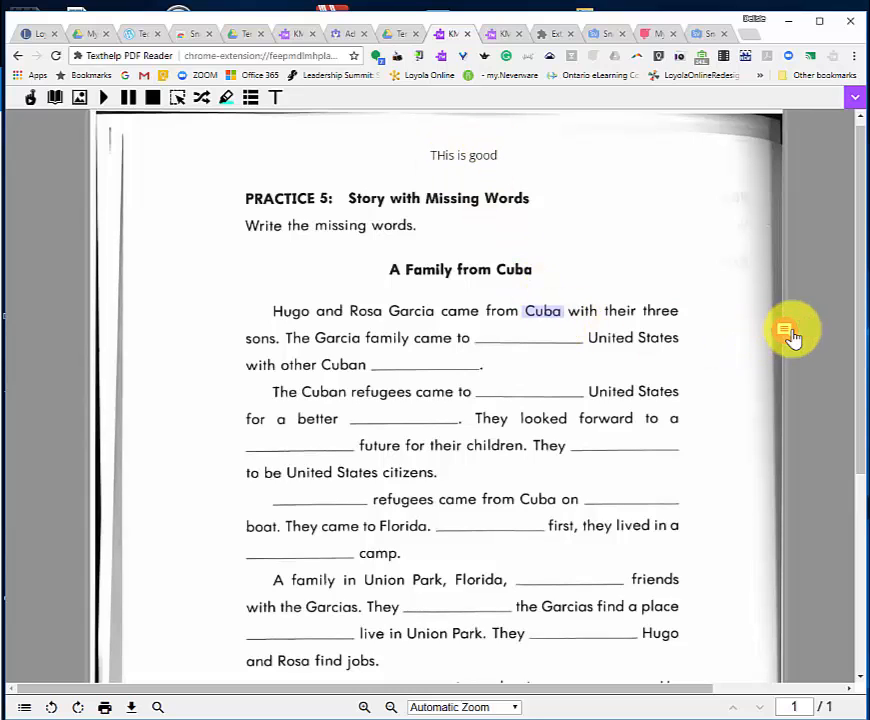
click(795, 338)
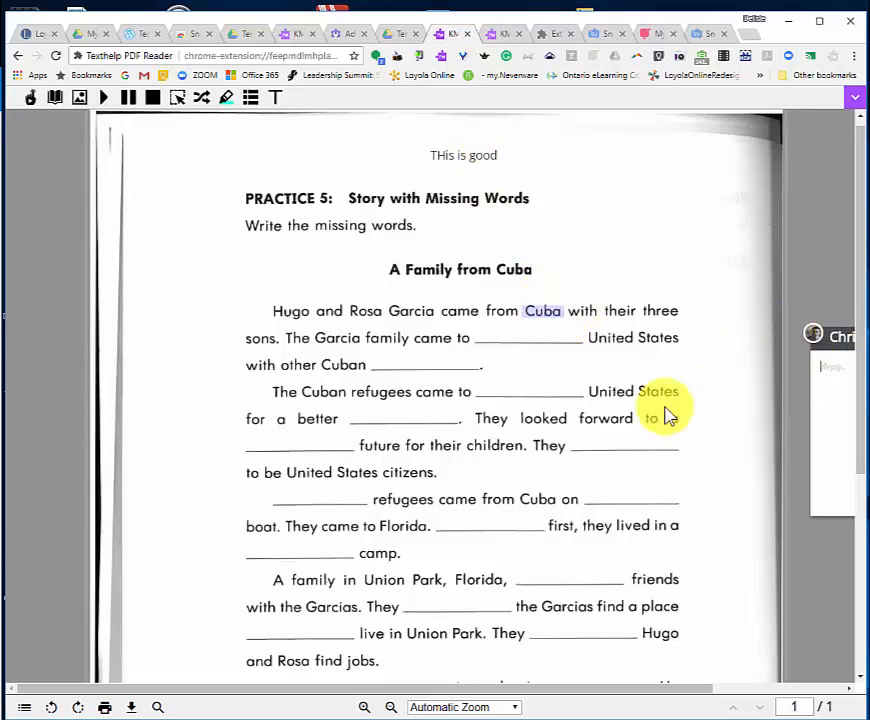
scroll(652, 590, down, 1)
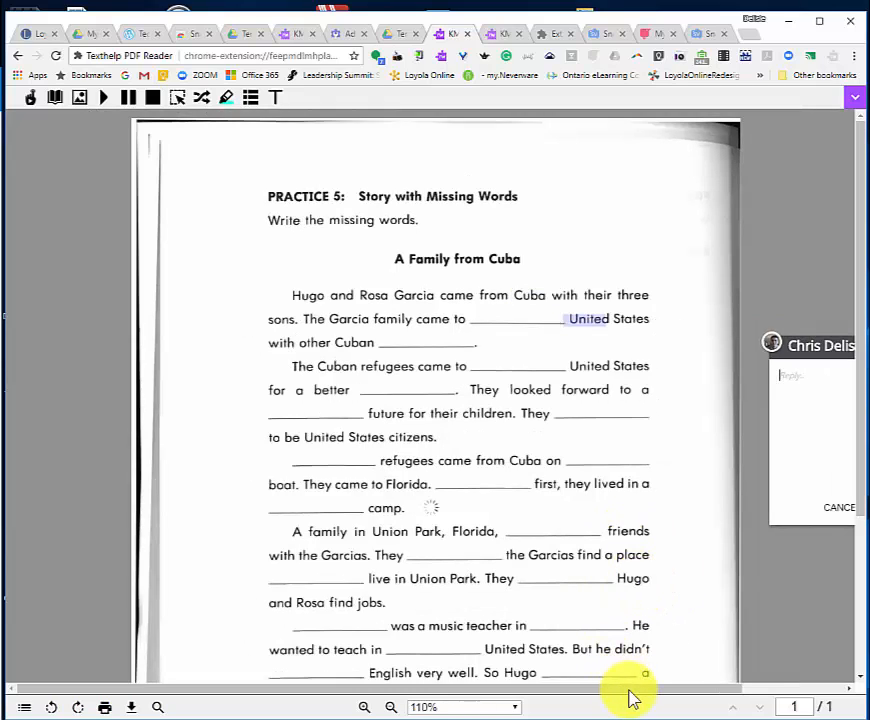
drag(629, 690, 752, 690)
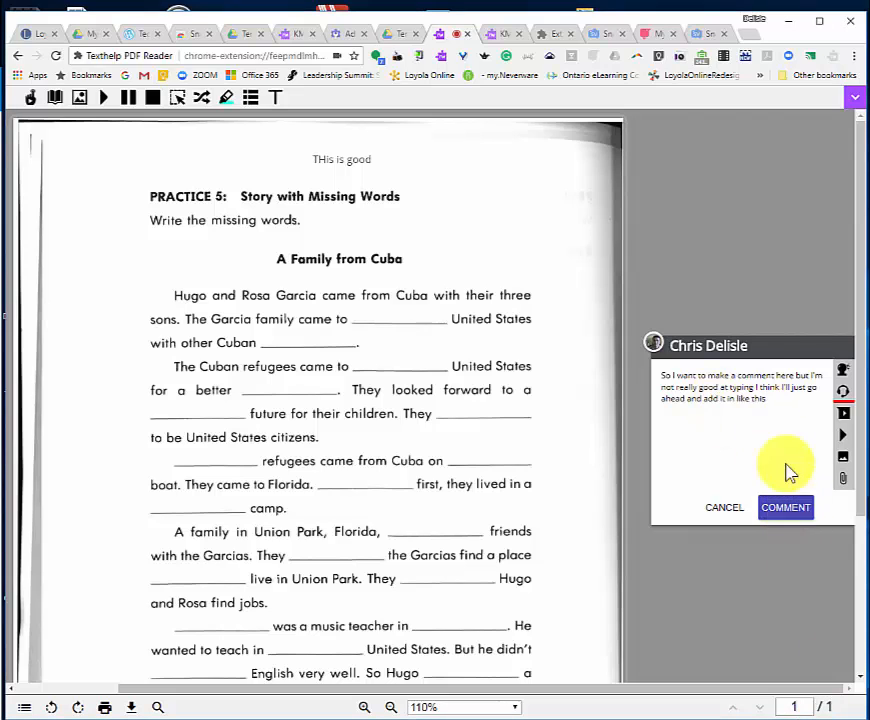
click(786, 507)
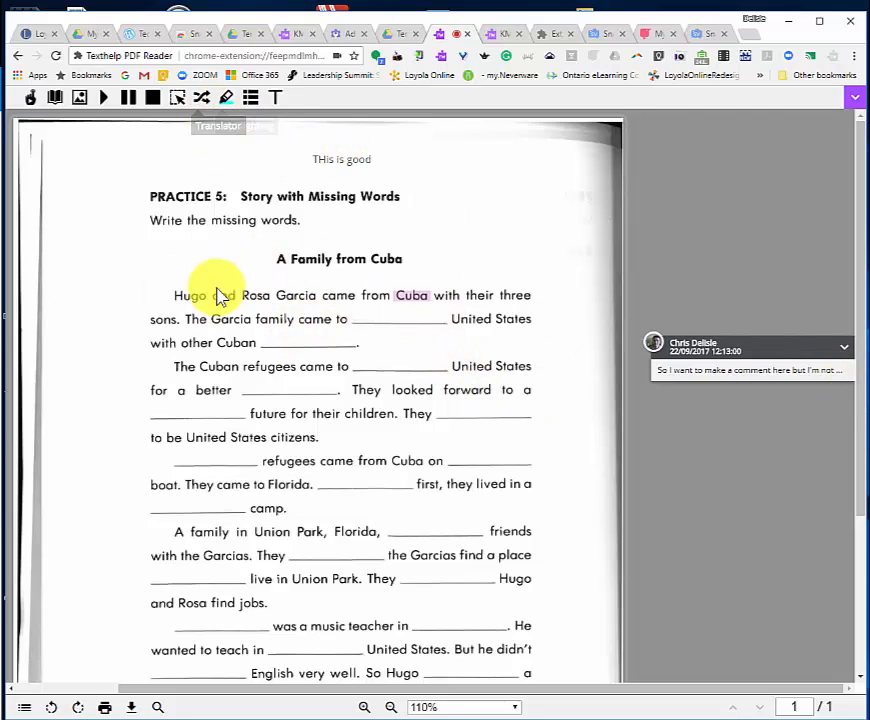
Highlight the second and third words of the first paragraph in green and the second paragraph's first line in yellow
drag(216, 291, 270, 295)
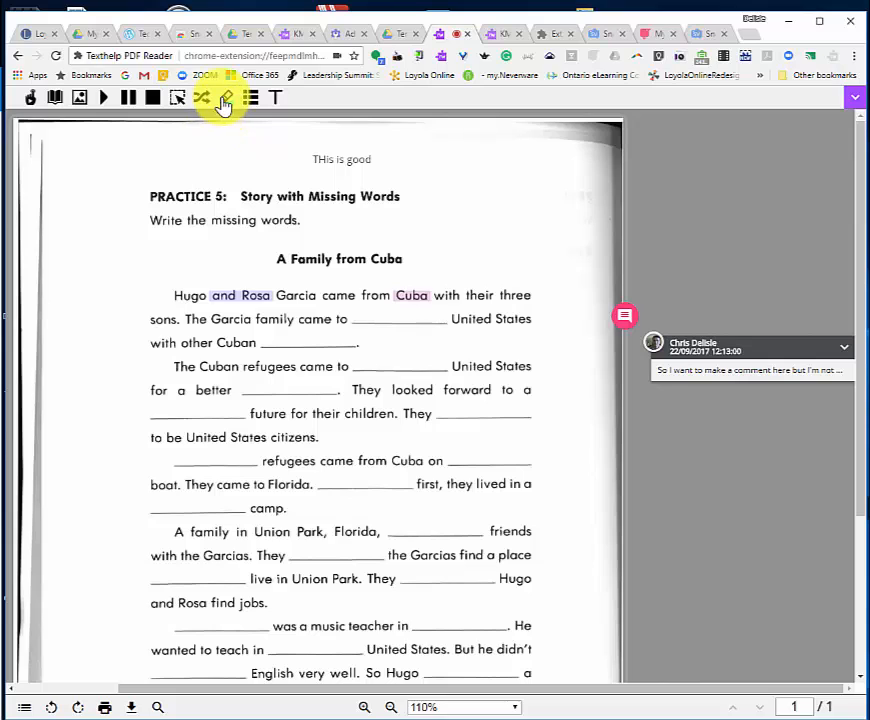
click(224, 100)
click(200, 122)
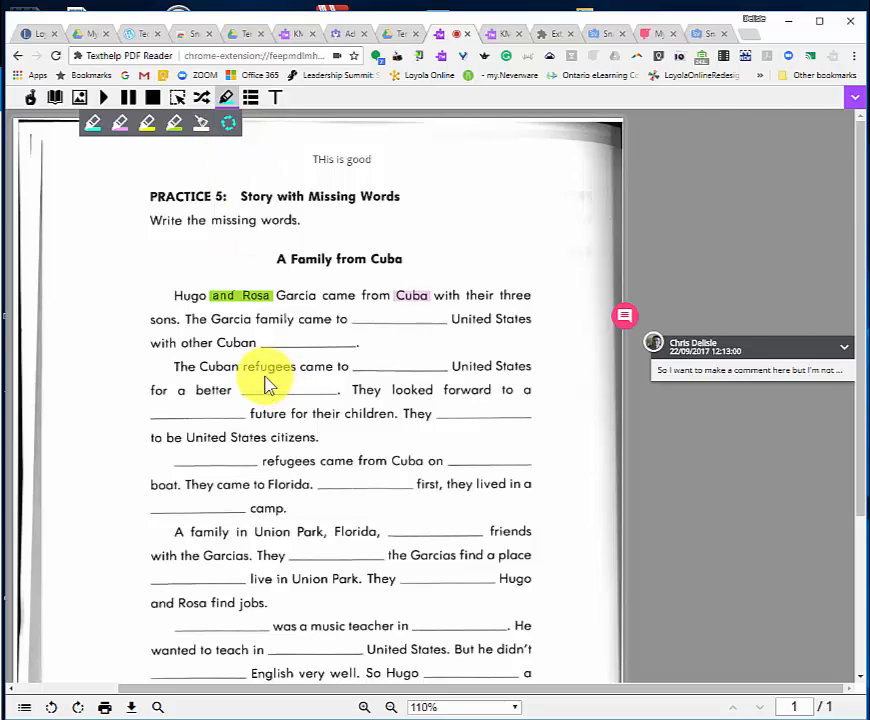
drag(175, 366, 529, 366)
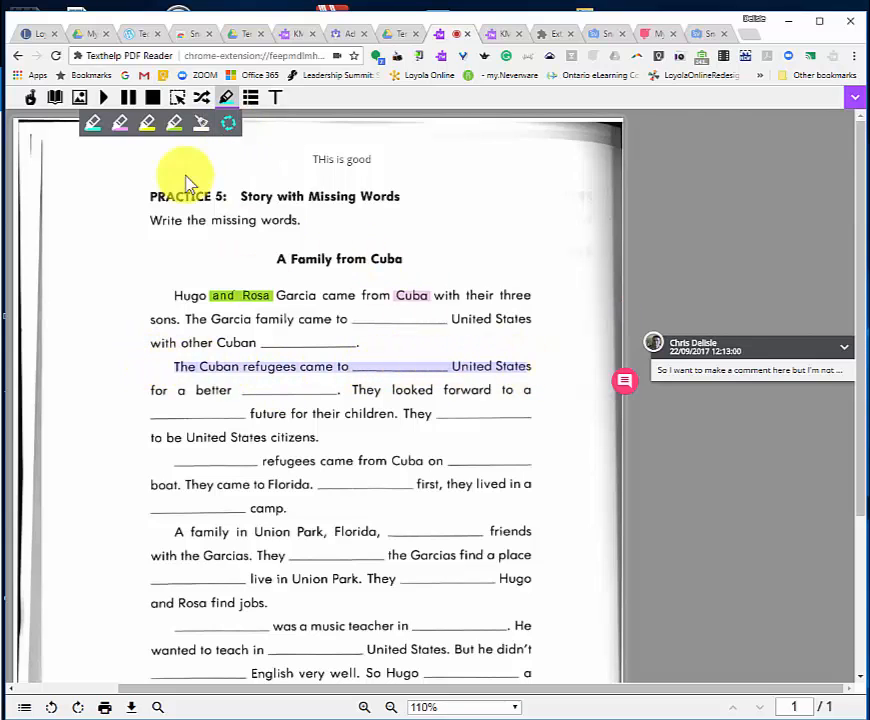
click(147, 122)
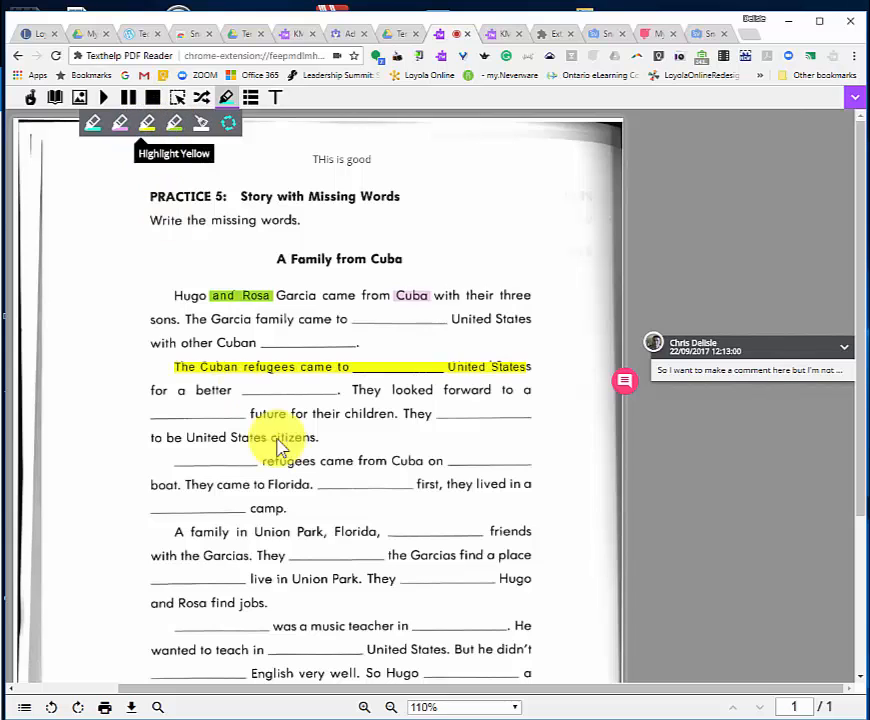
Collect the highlights of all four colors, sorted by position, into a document and open the source PDF link beneath them
click(230, 122)
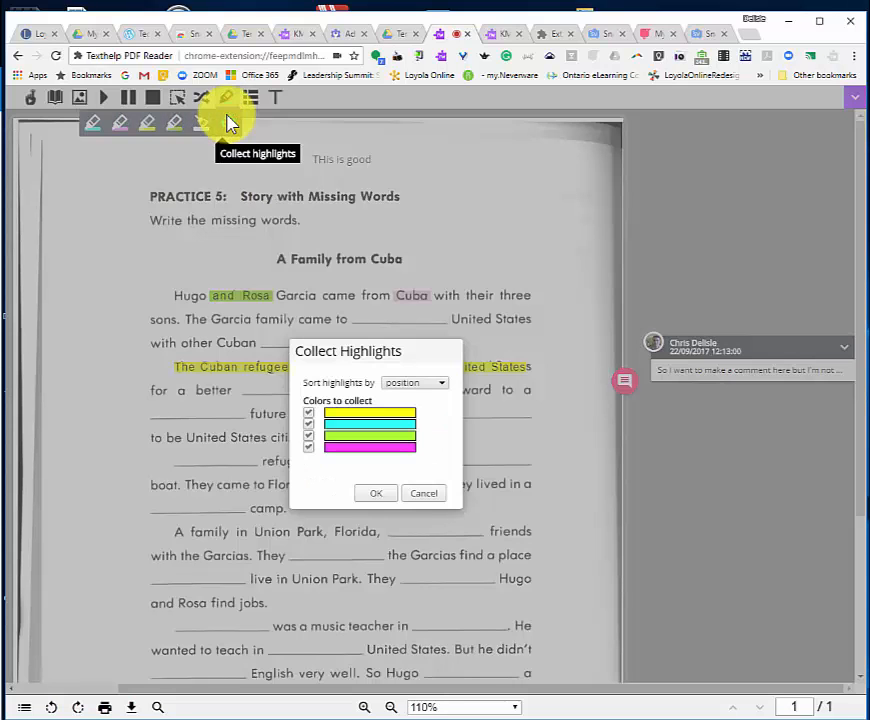
click(377, 493)
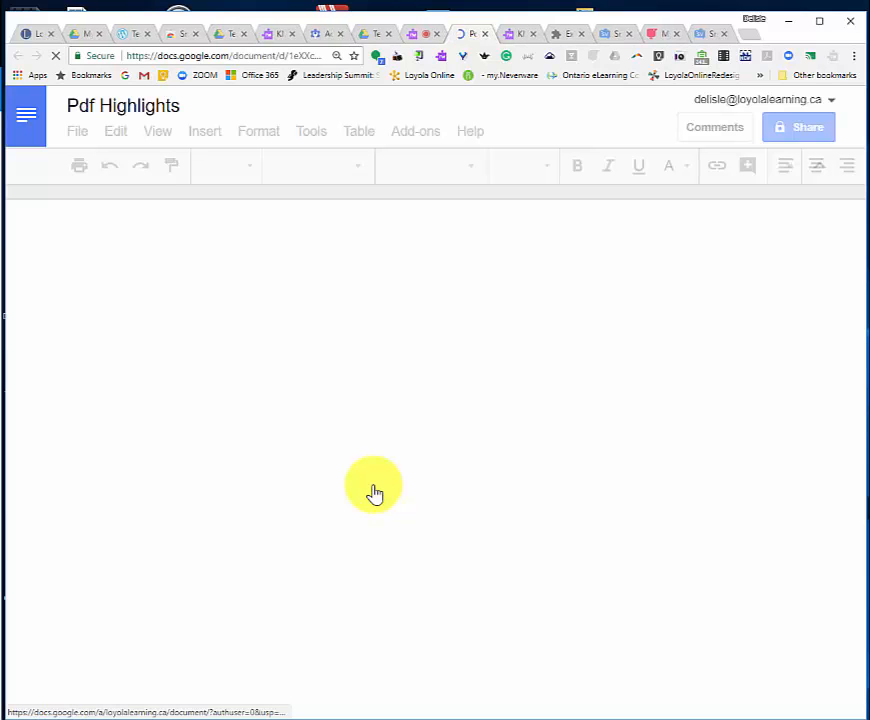
click(210, 344)
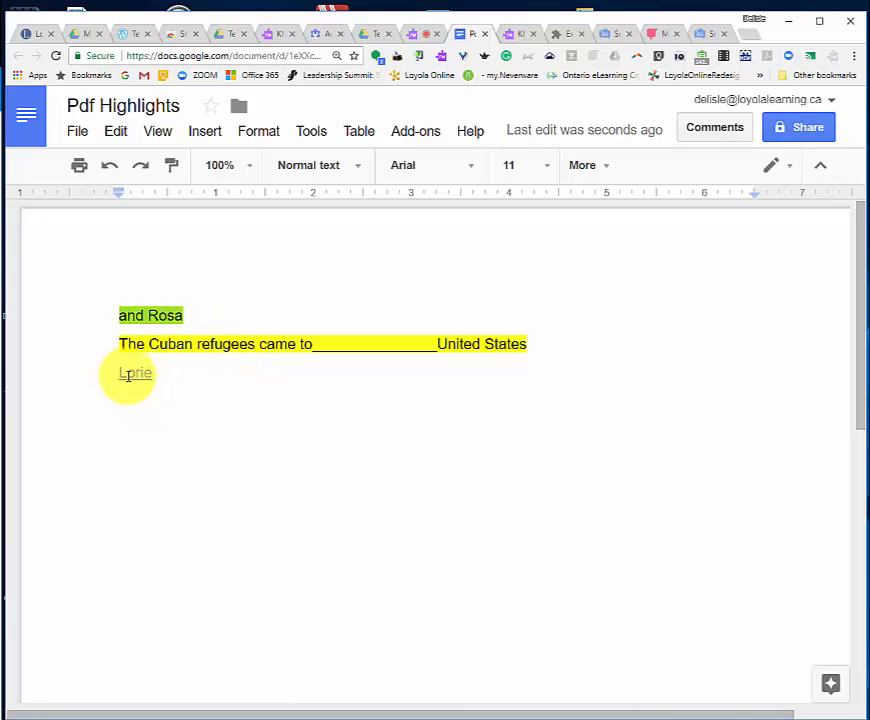
click(127, 375)
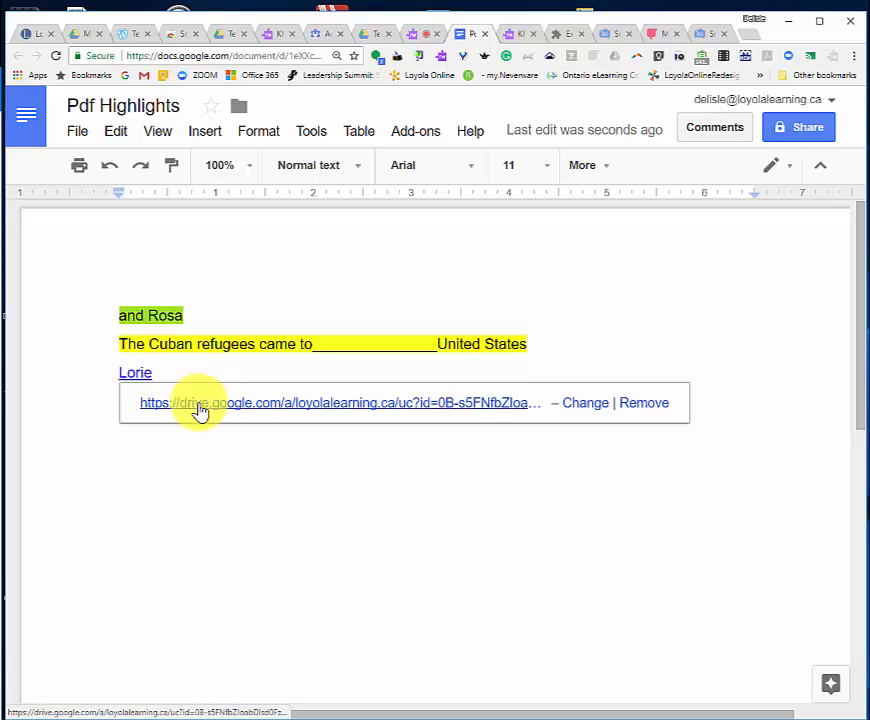
click(200, 412)
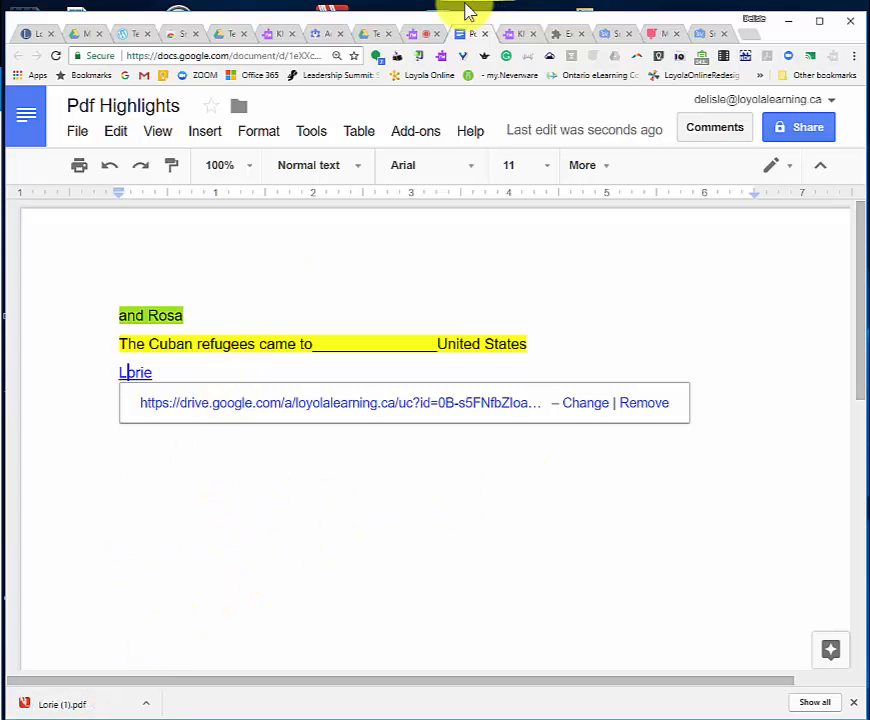
Return to the PDF reader and translate the words looked, forward and refugees with the Translator
click(420, 36)
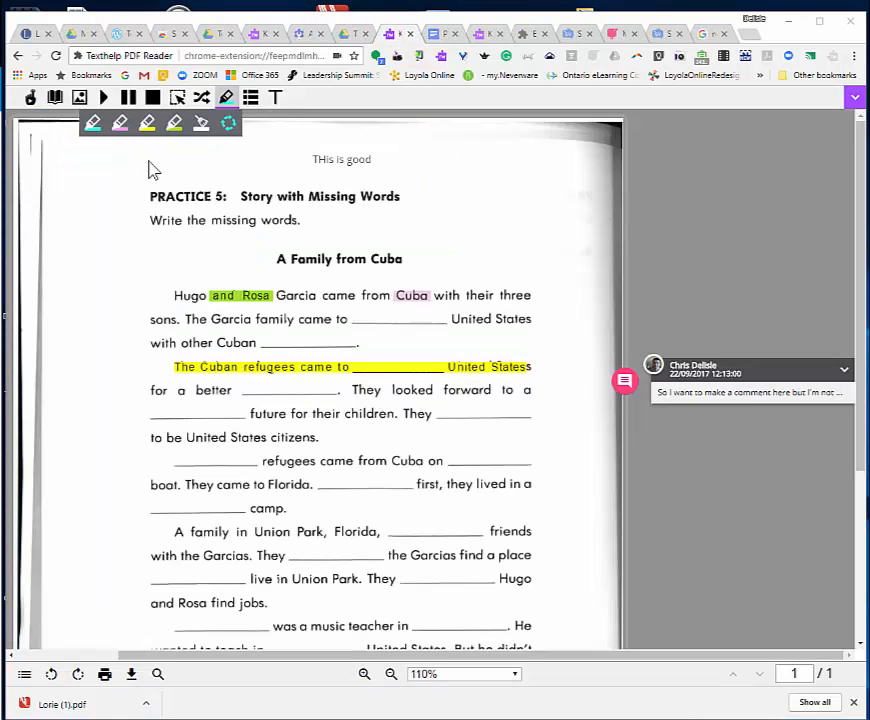
click(199, 102)
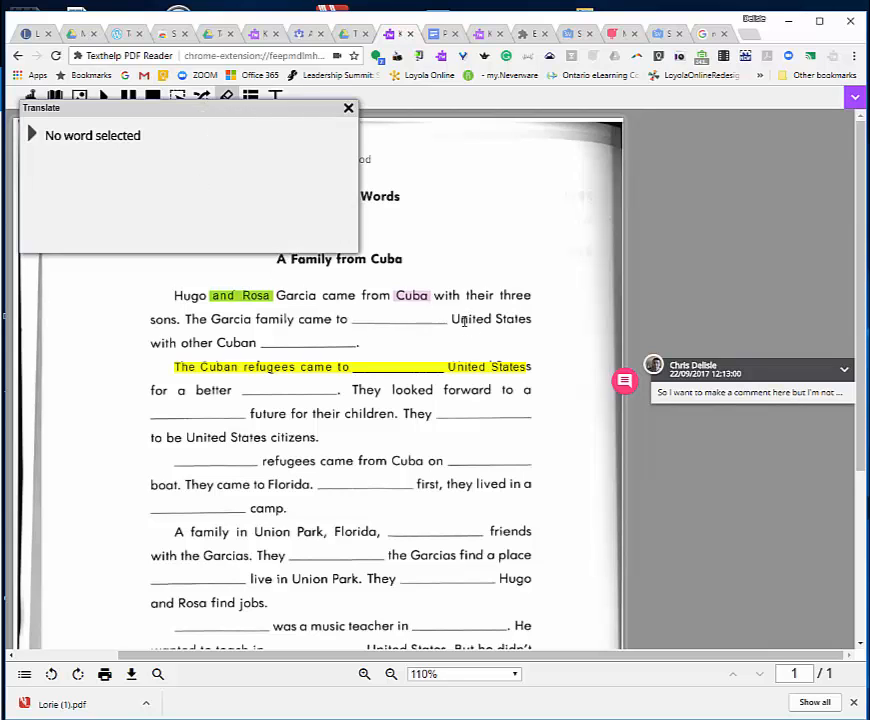
click(415, 390)
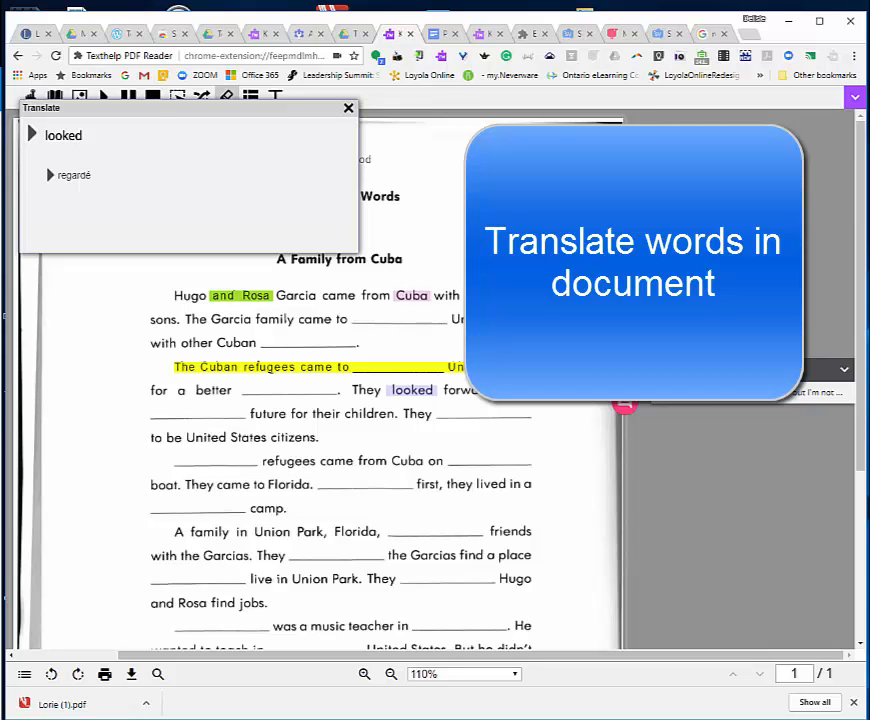
click(472, 390)
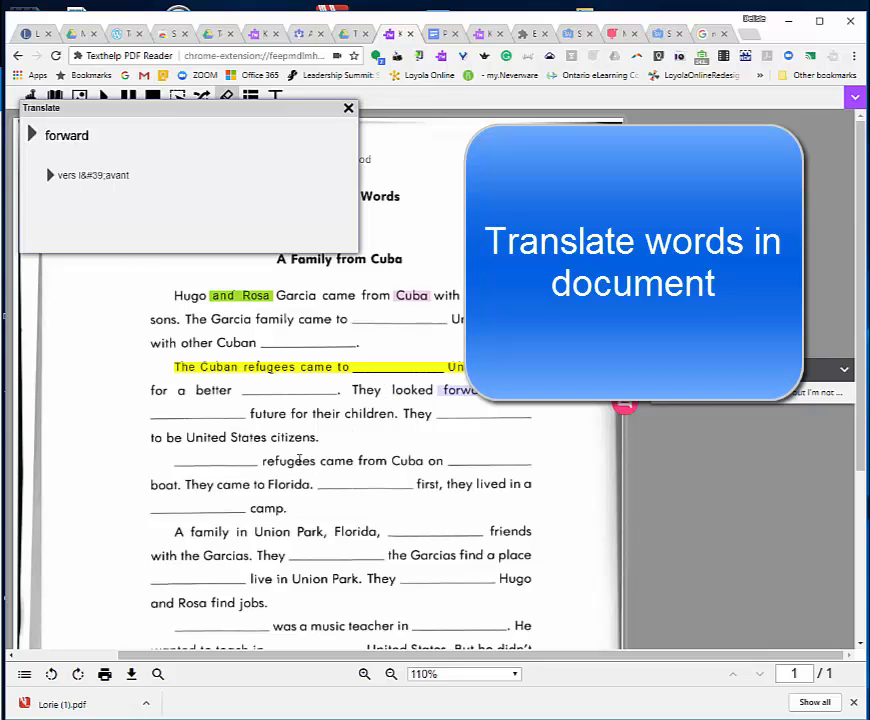
click(298, 460)
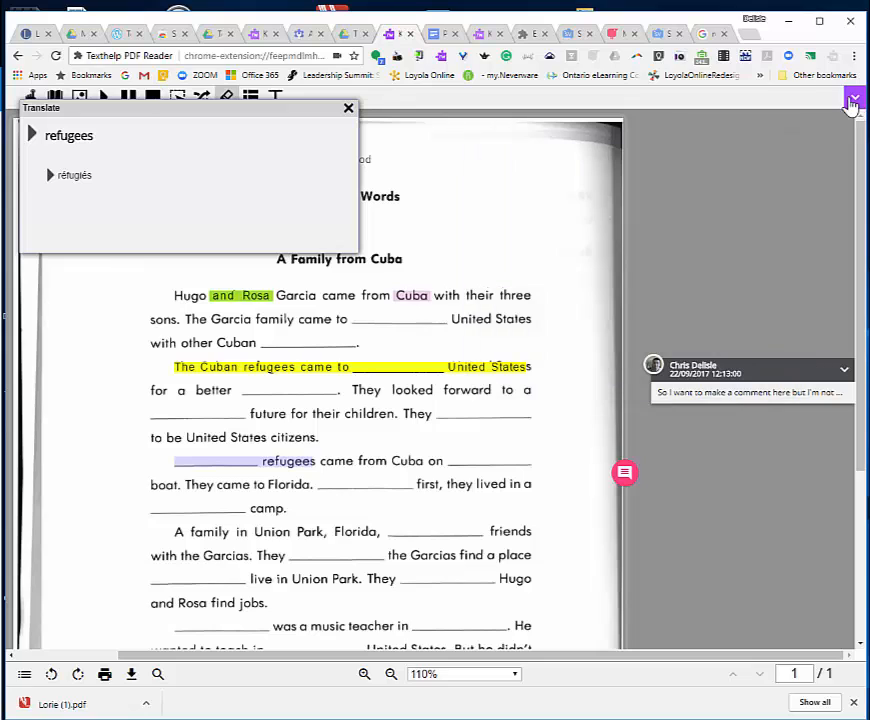
Set the target language for translations to Spanish and save the options
click(852, 98)
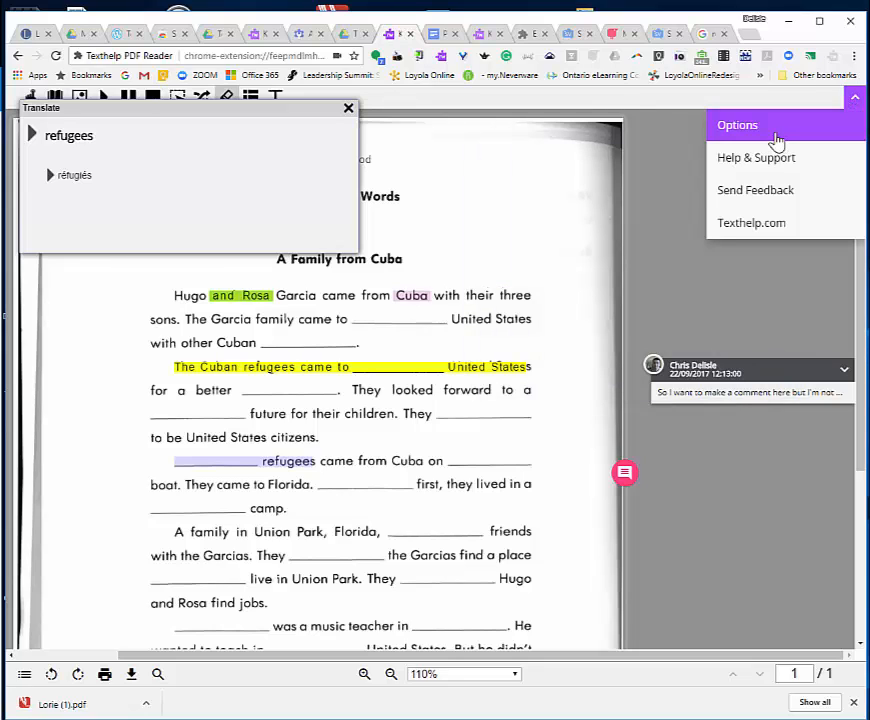
click(776, 140)
click(318, 311)
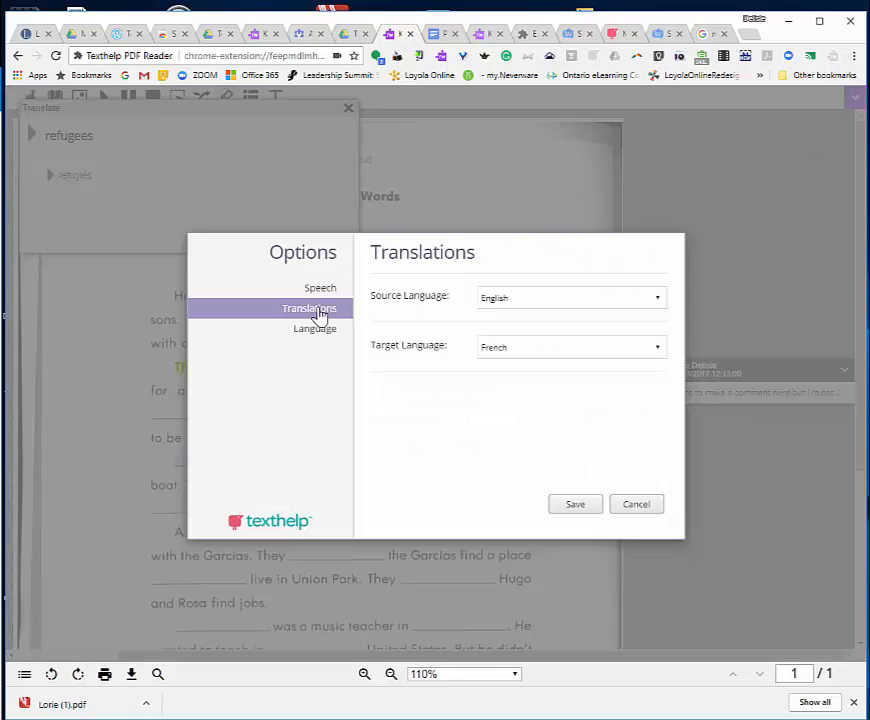
click(571, 352)
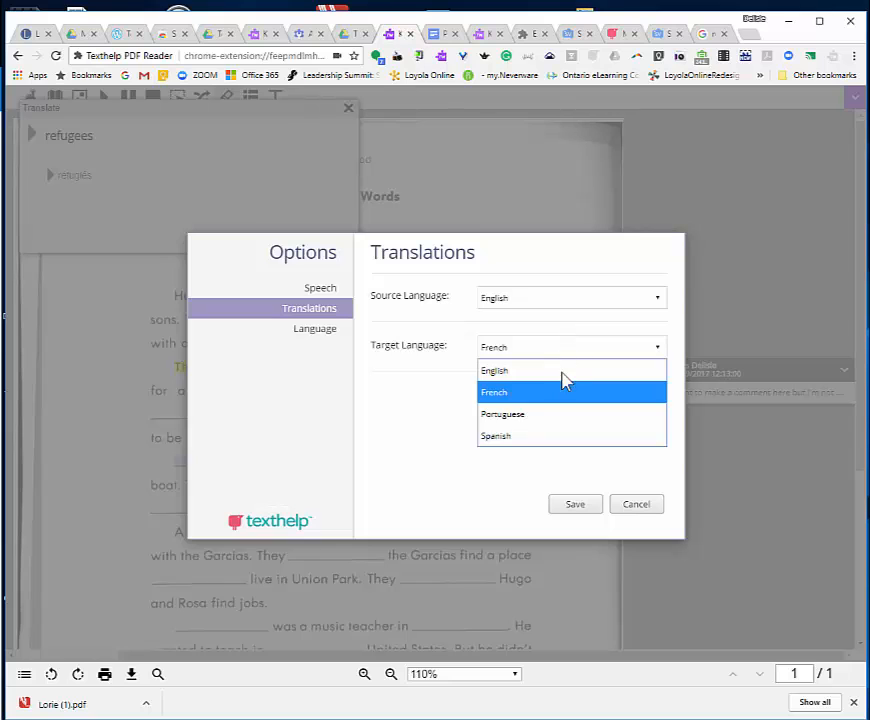
click(505, 436)
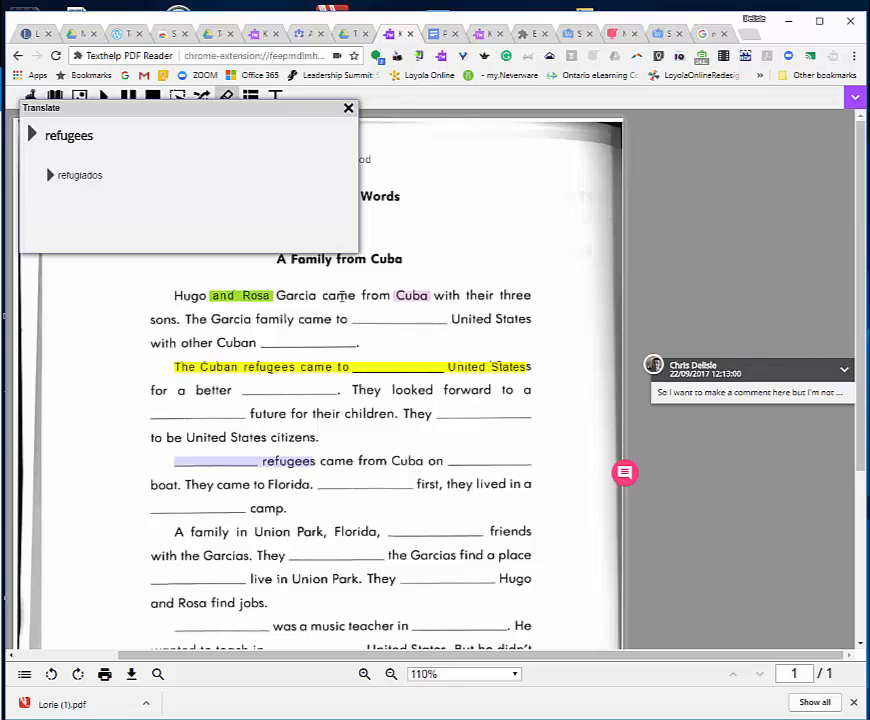
Translate the word came in the first paragraph and the word lived in the third paragraph
double_click(340, 296)
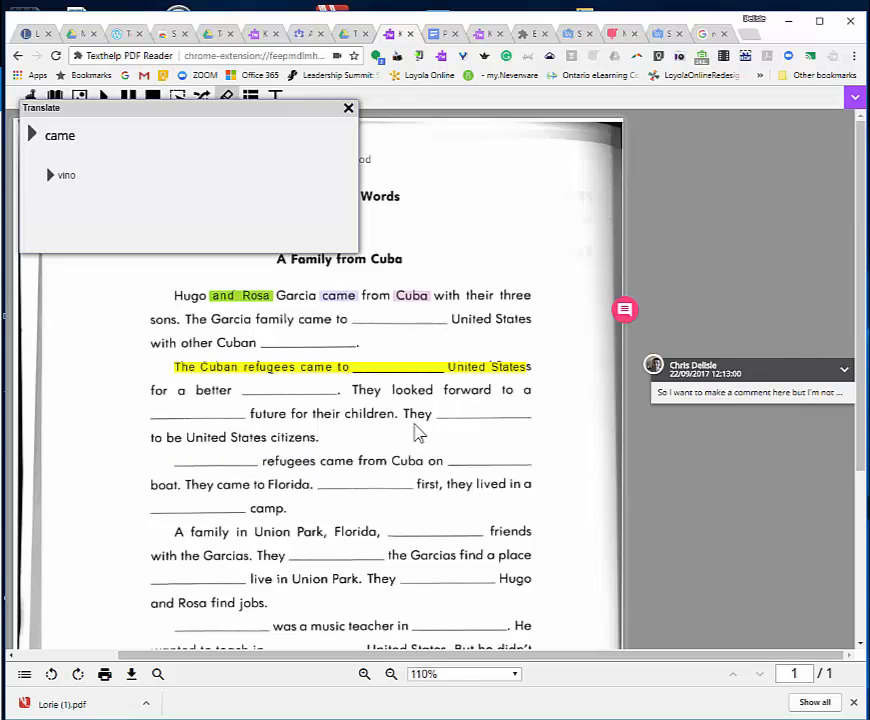
click(490, 488)
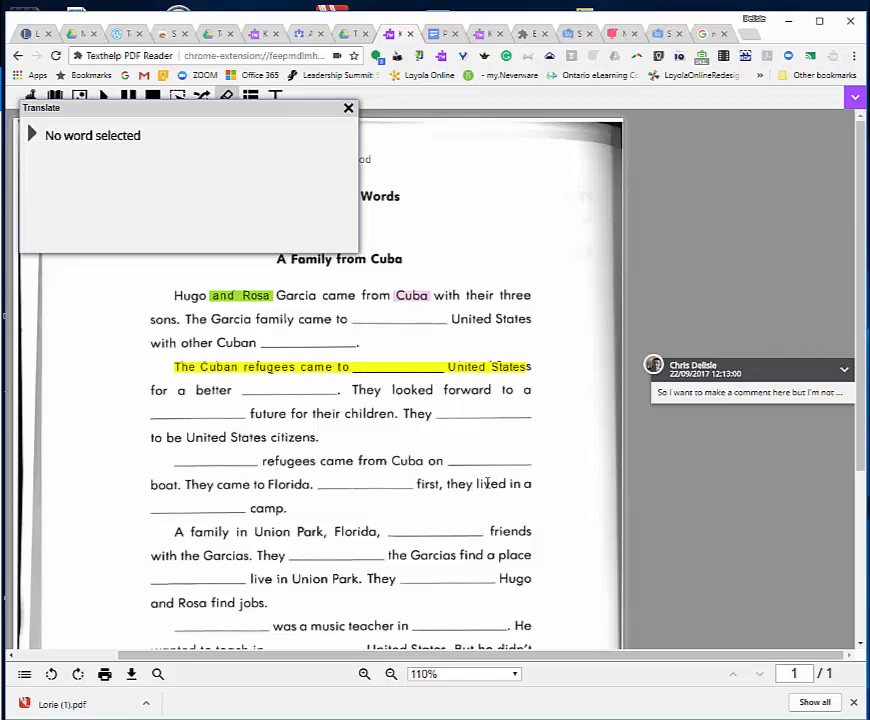
double_click(487, 483)
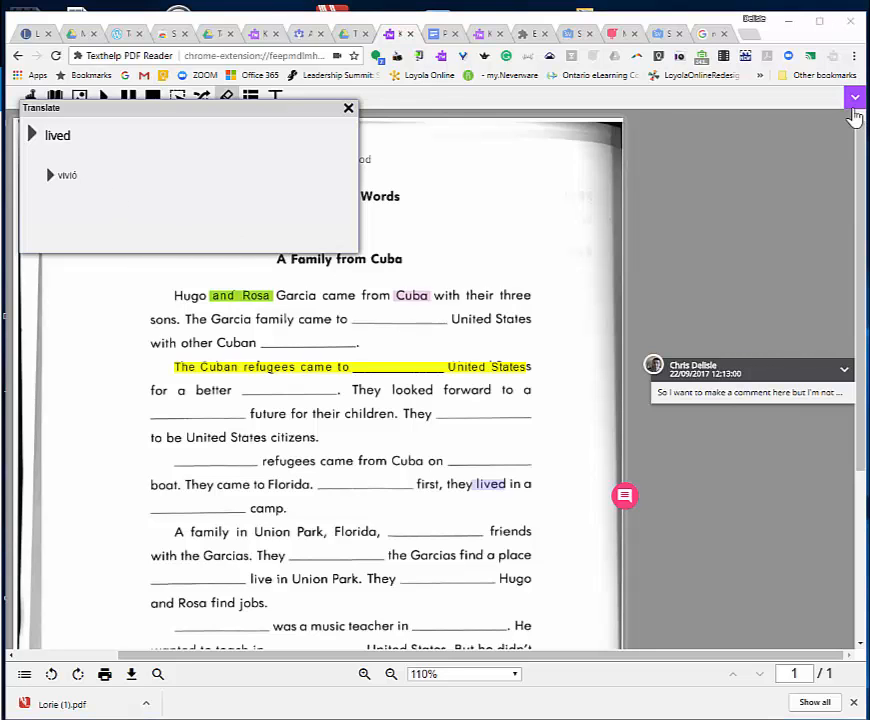
Open the Speech options and examine the available reading voices, keeping US Ava - Vocalizer
click(855, 97)
click(737, 126)
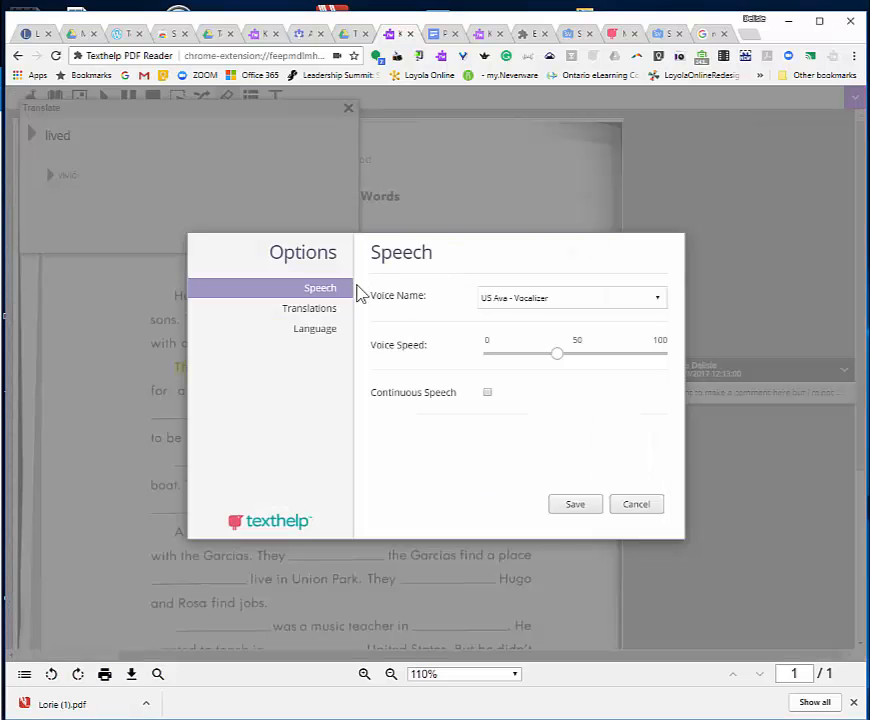
click(511, 299)
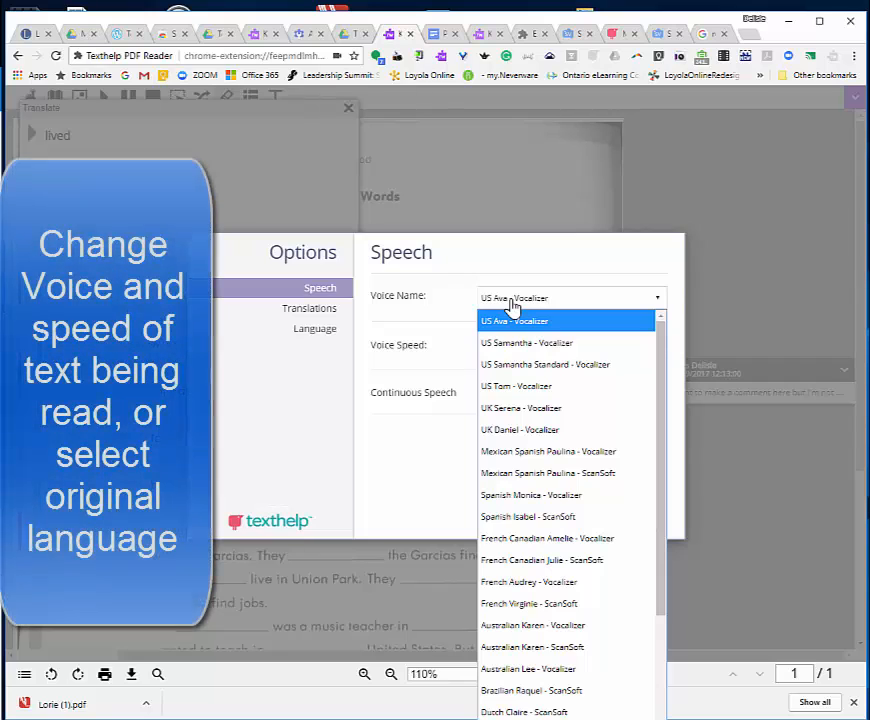
click(513, 304)
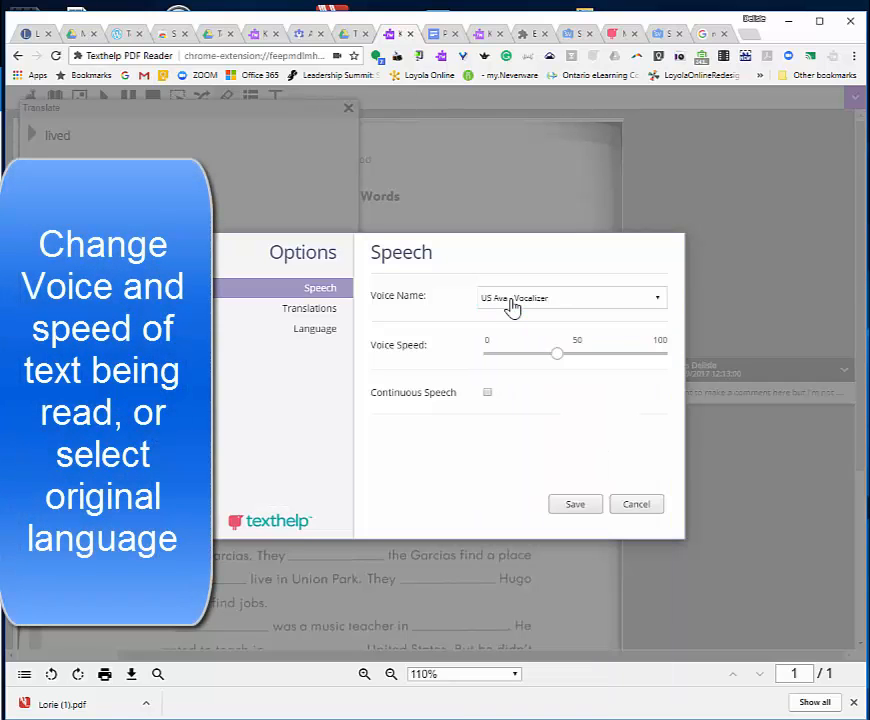